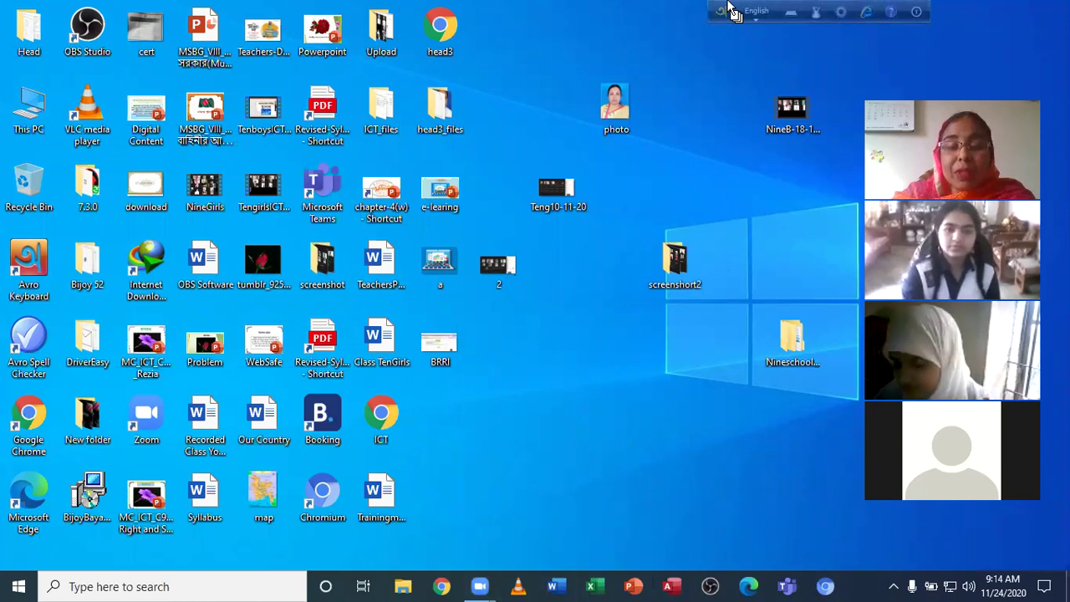
Step: Launch PowerPoint from the taskbar and create a blank presentation, Presentation1
click(603, 584)
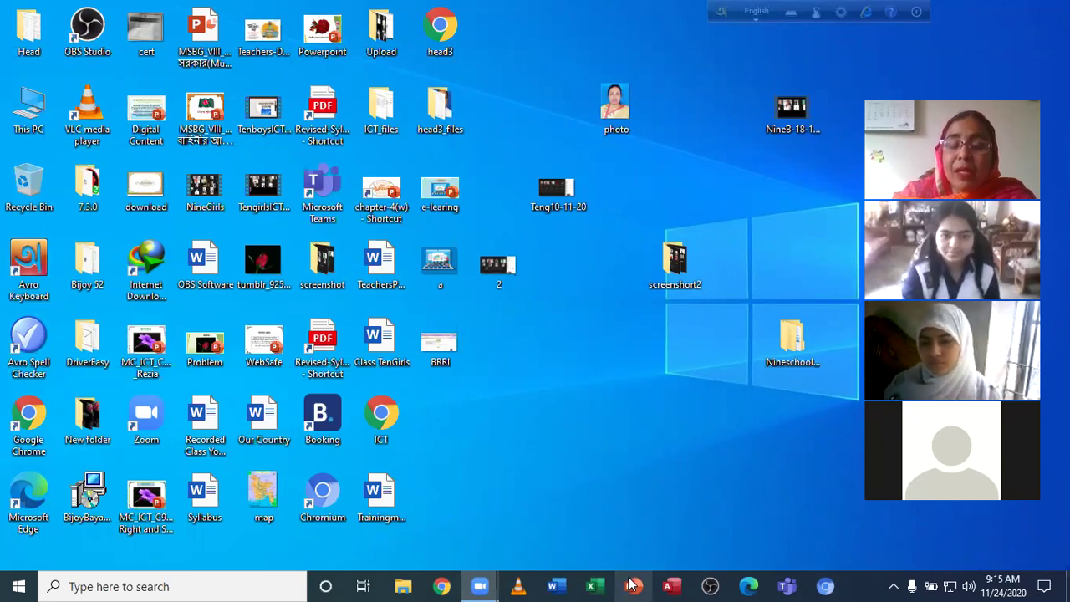
click(633, 585)
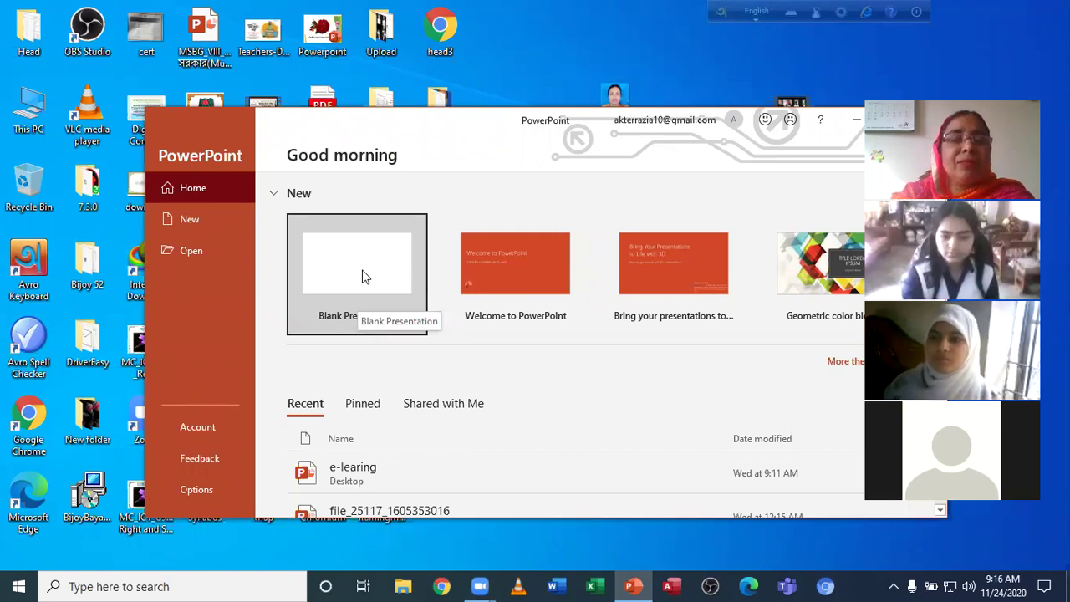
click(352, 329)
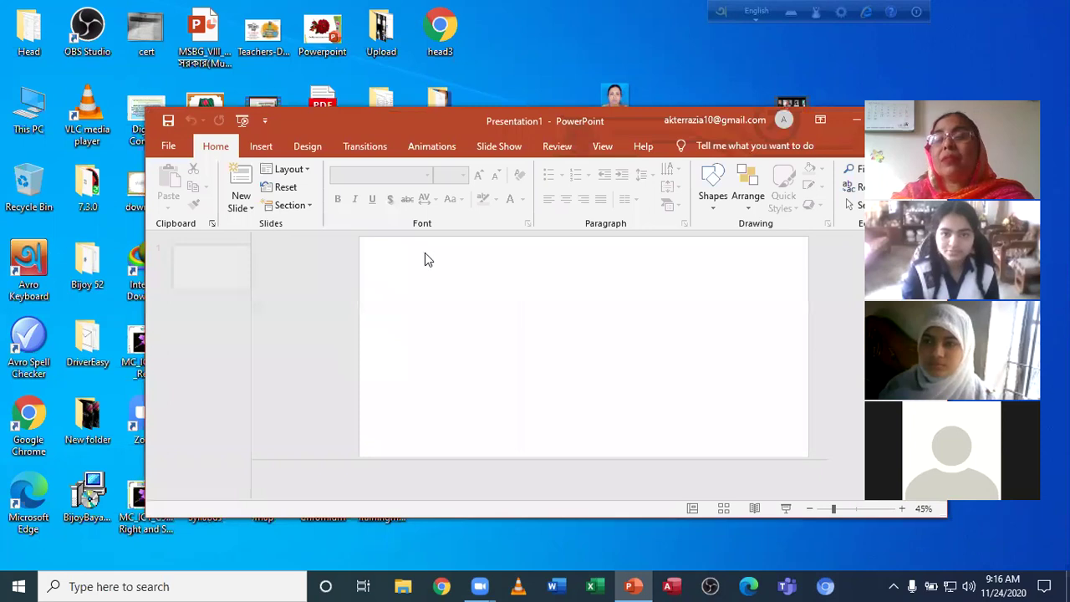
Step: Maximize the PowerPoint window and briefly look at the Design themes
double_click(808, 122)
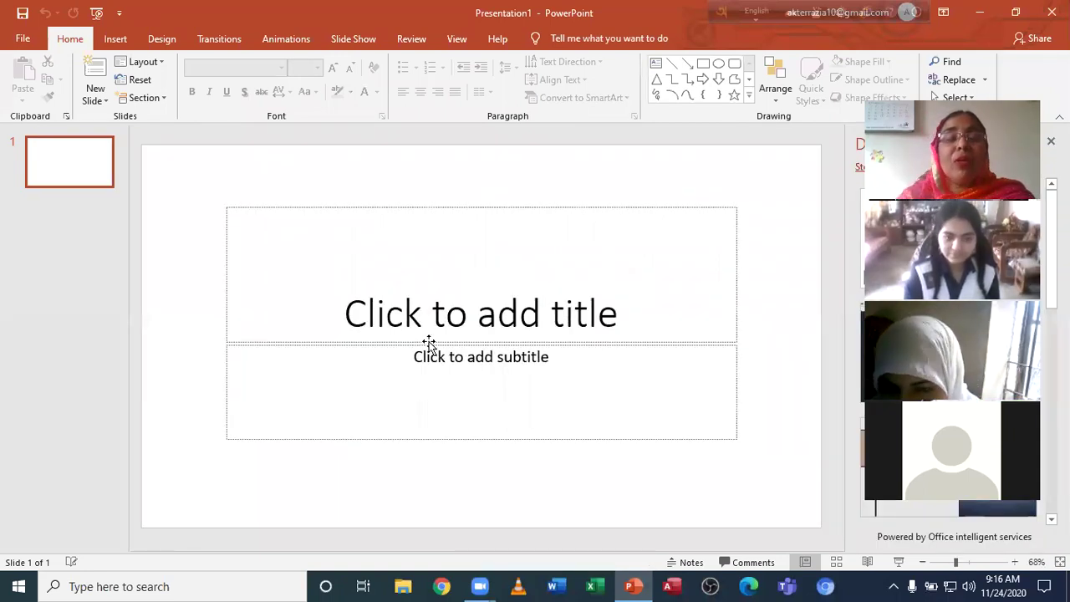
click(504, 314)
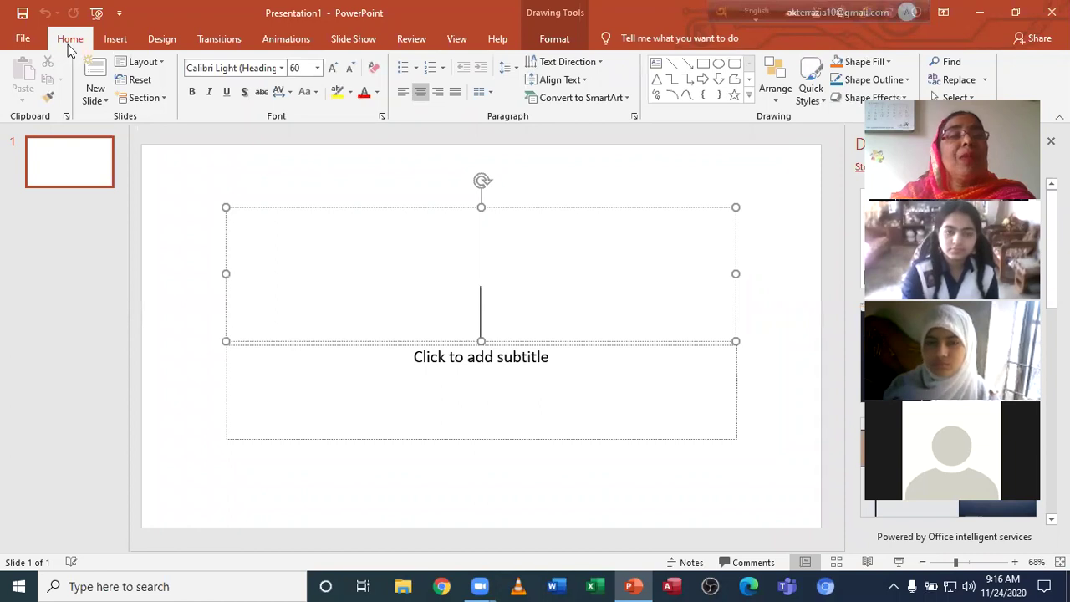
click(165, 50)
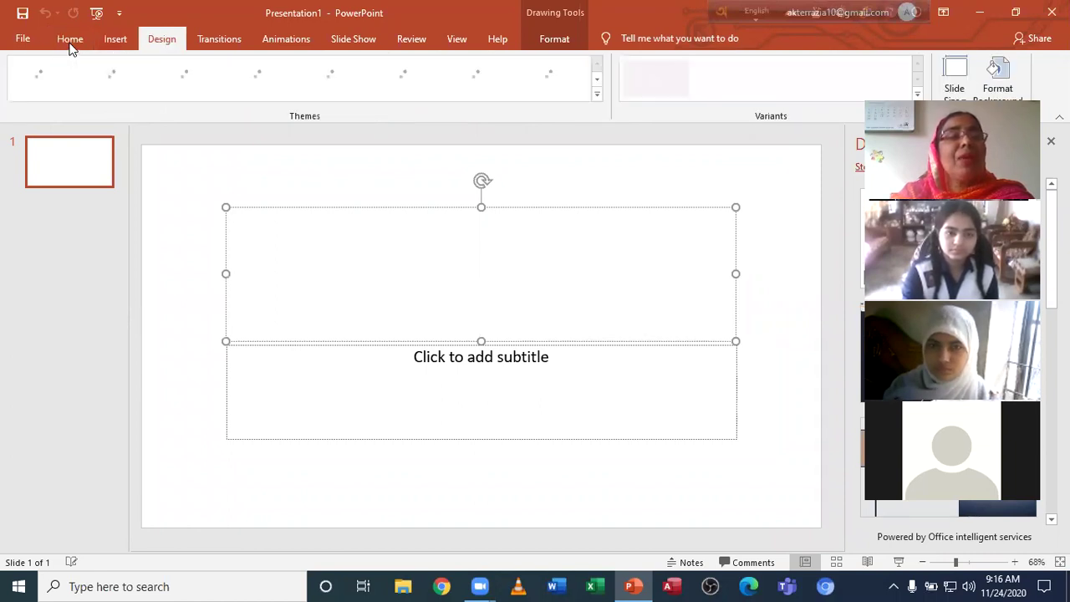
click(70, 39)
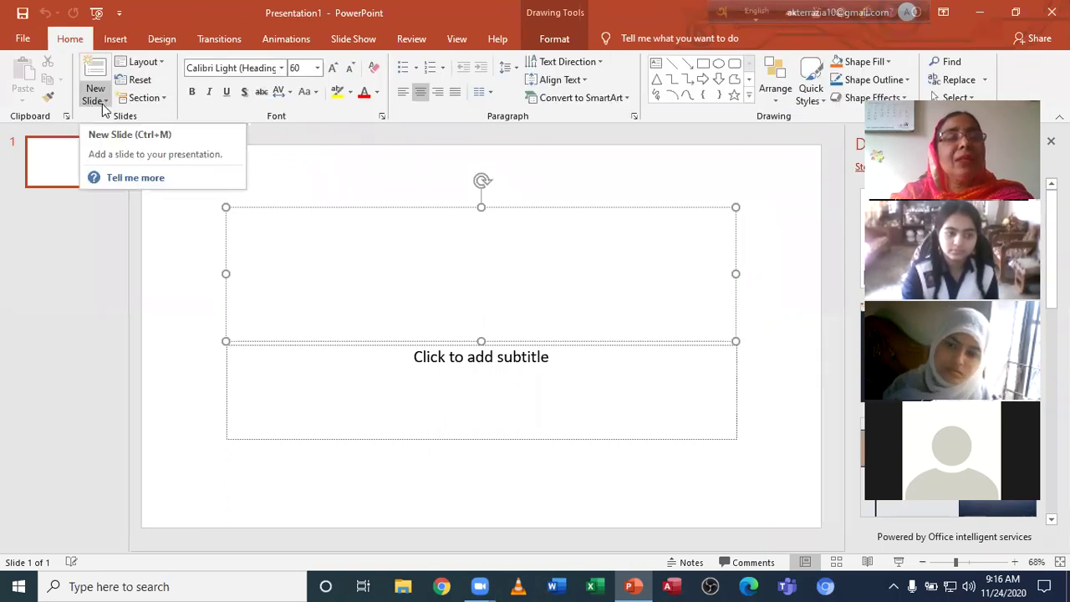
Step: Add a second Title Slide, then delete it so only one title slide remains
click(103, 101)
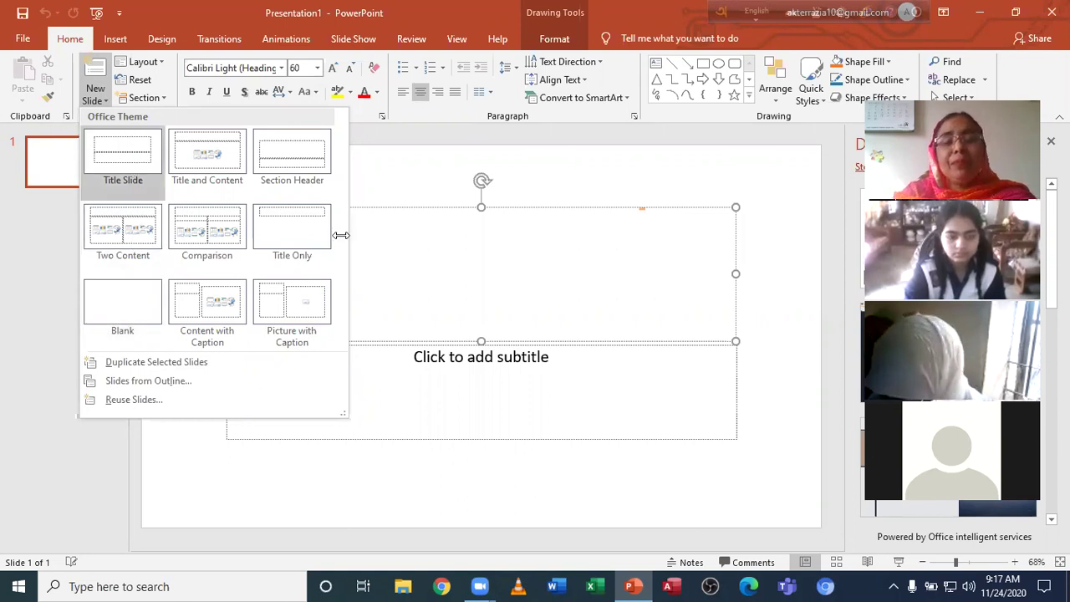
key(Return)
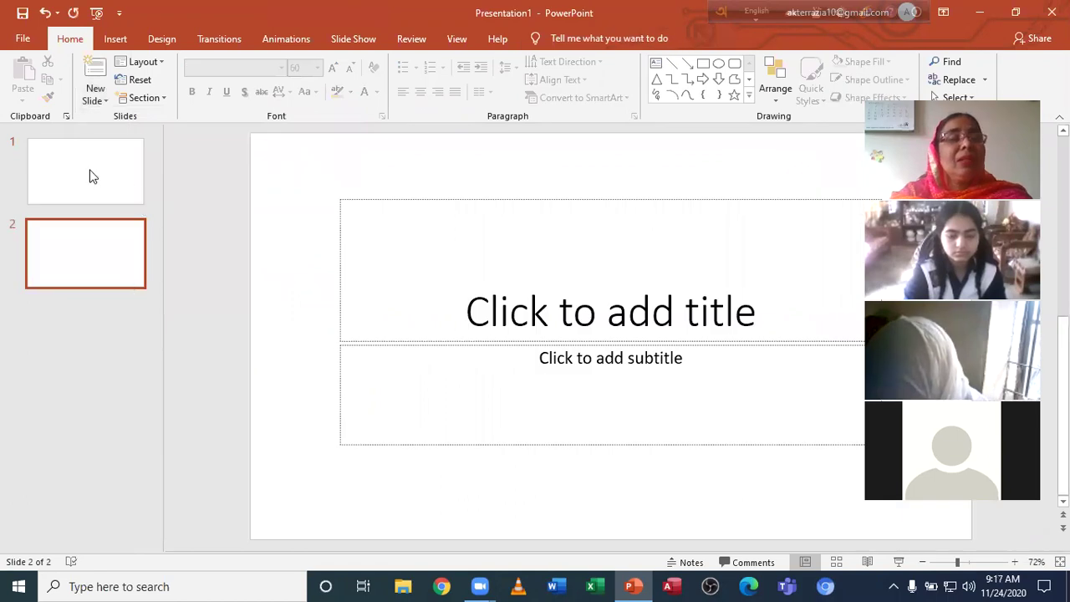
click(86, 175)
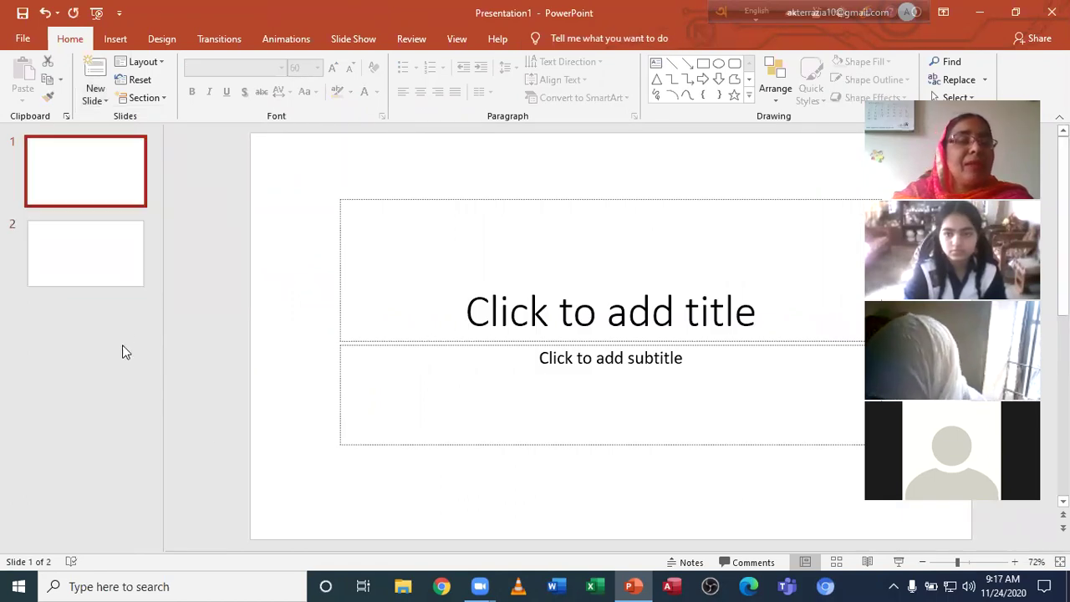
right_click(76, 165)
key(Escape)
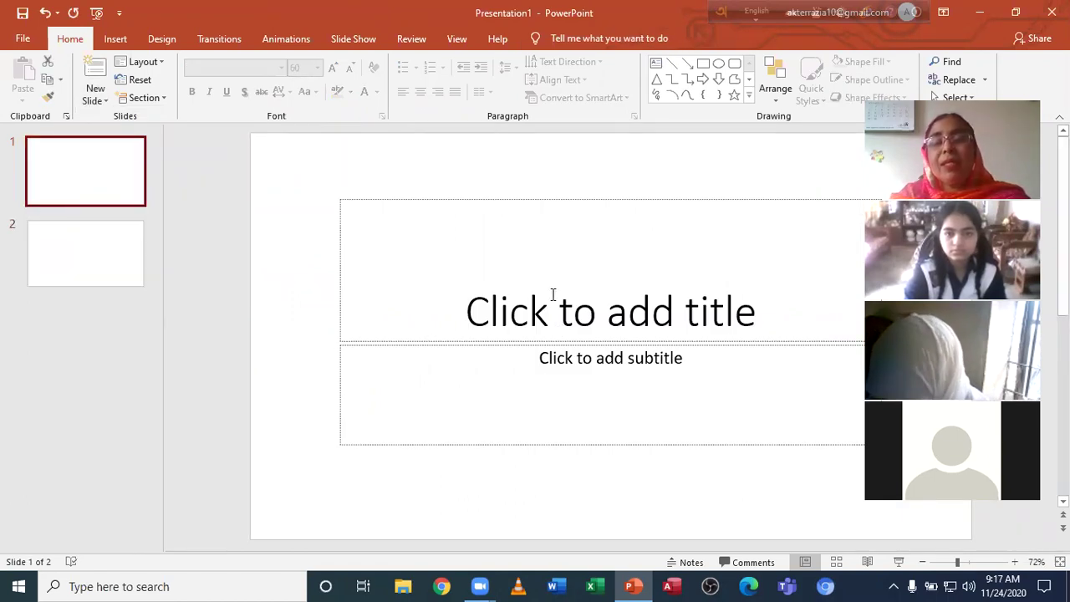
key(Delete)
click(548, 292)
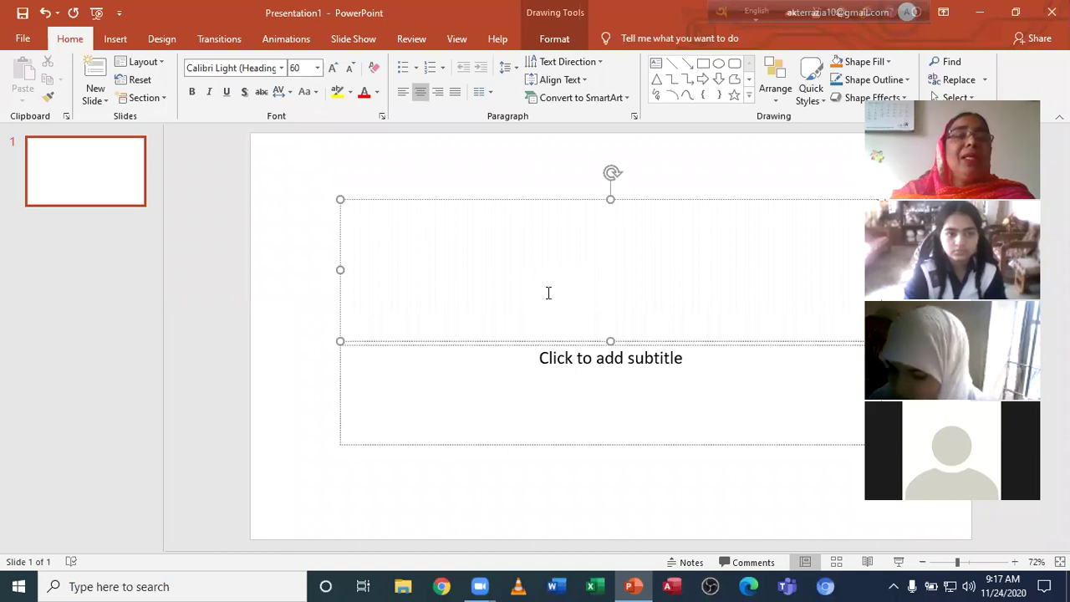
Step: Pick Times New Roman from the Font list for the title placeholder
click(282, 68)
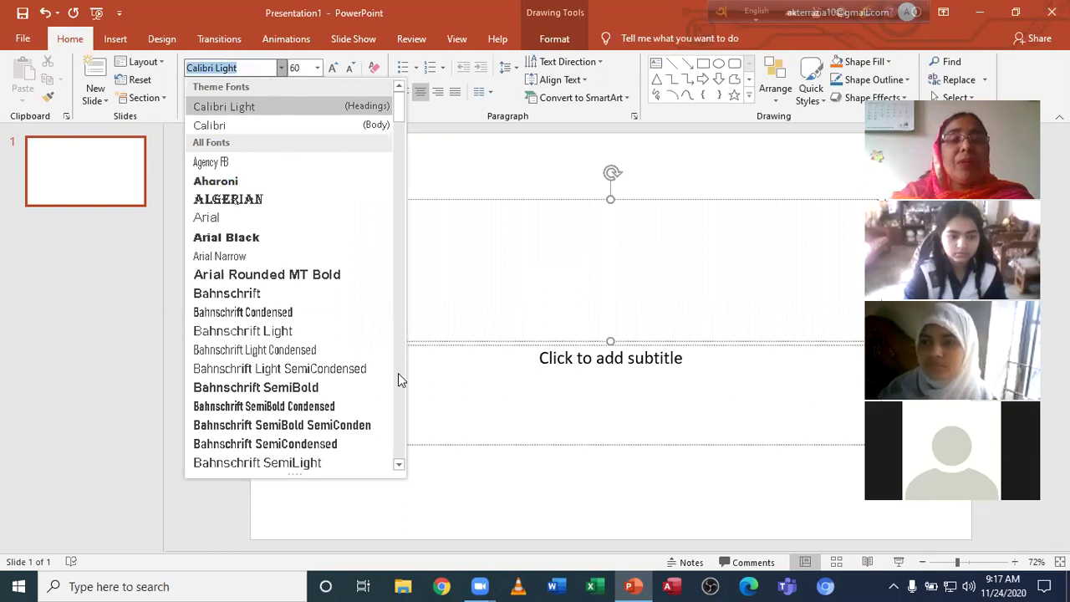
key(Down)
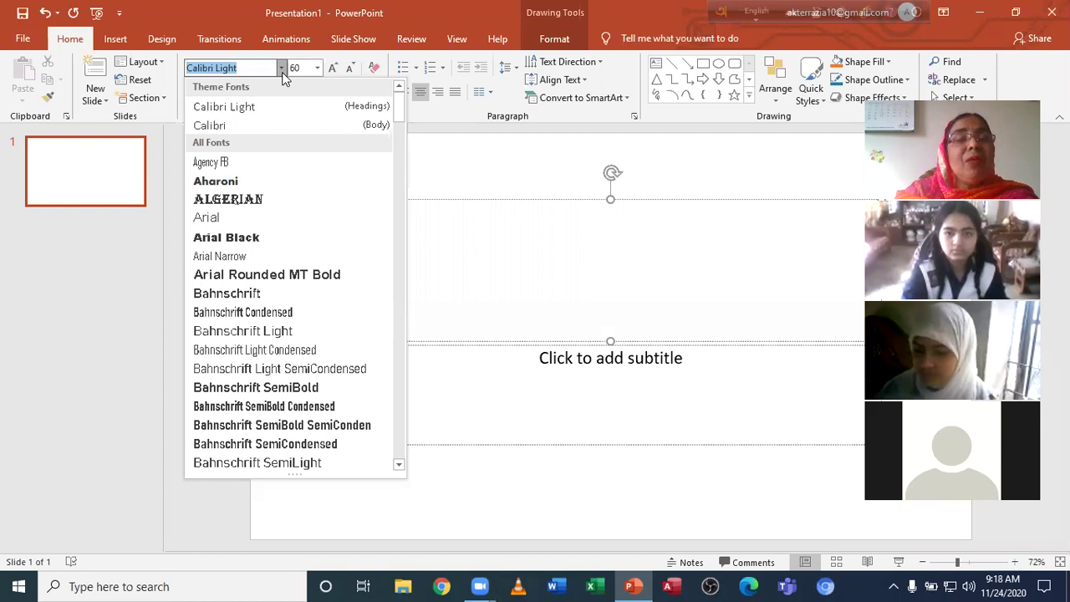
click(283, 72)
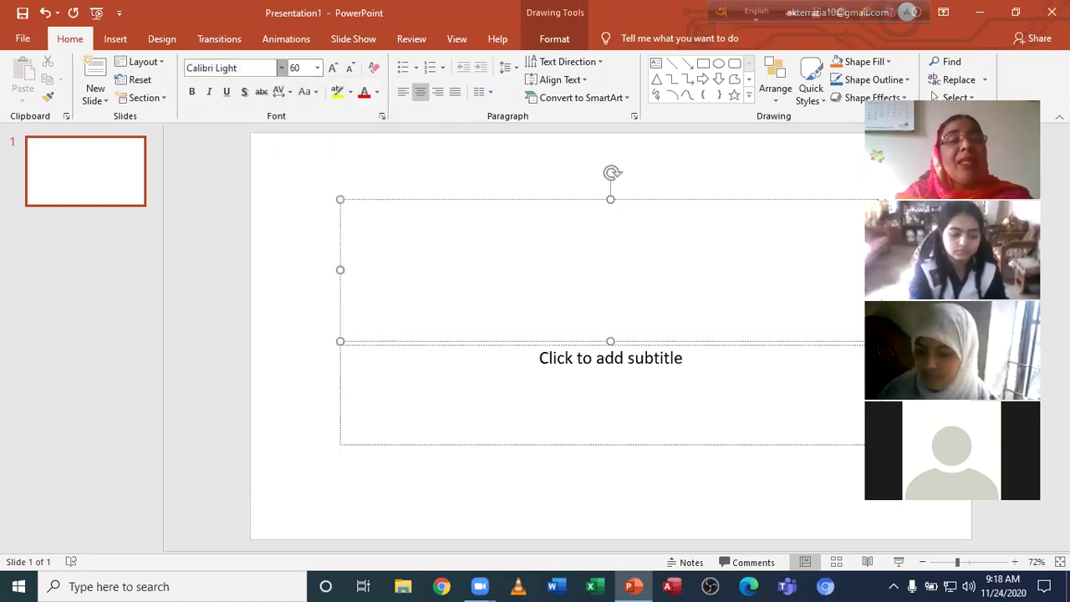
text(t)
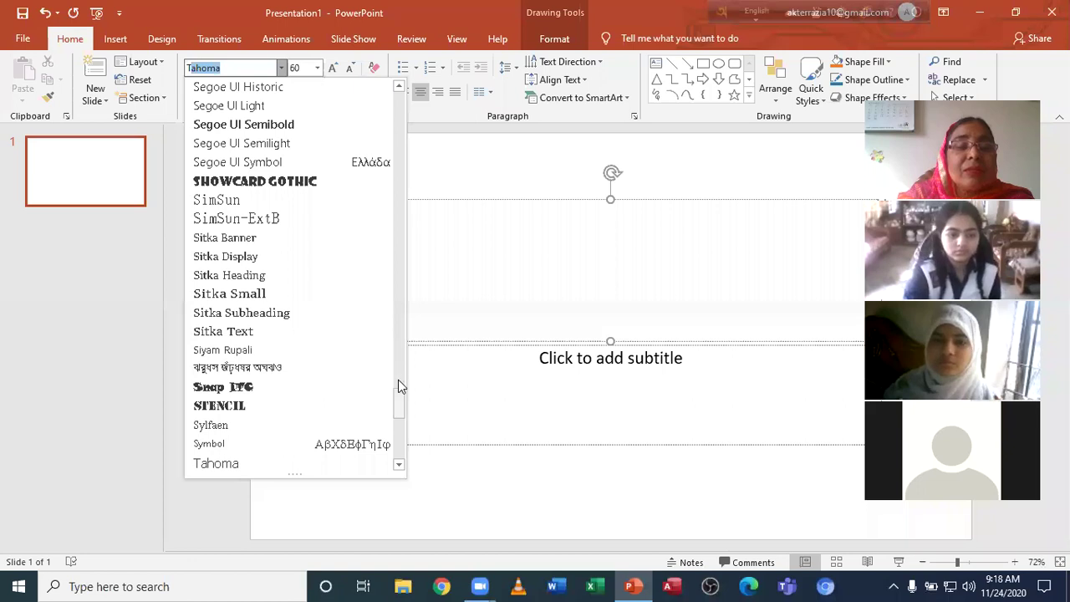
scroll(399, 393, up, 4)
scroll(349, 377, down, 7)
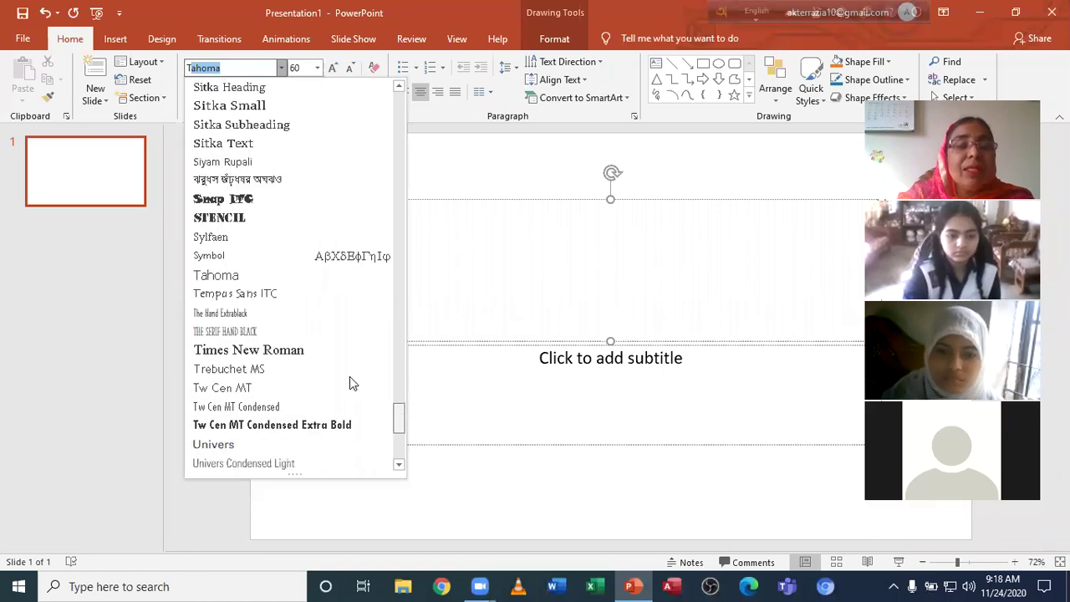
scroll(297, 295, down, 1)
click(295, 293)
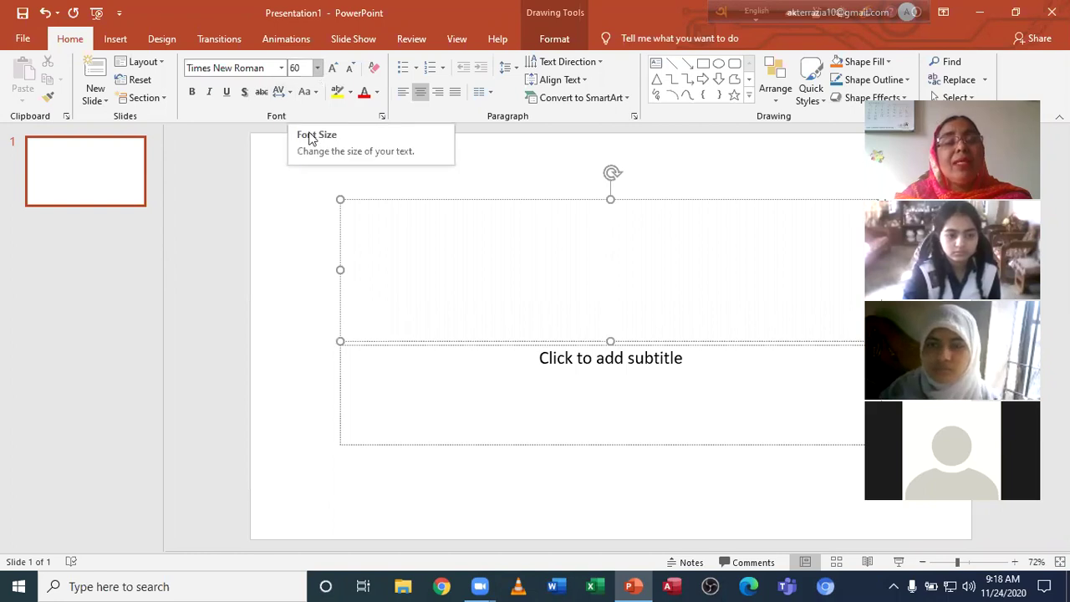
Step: Set the title font size to 40 and enter 'Rose' as the slide title
click(318, 69)
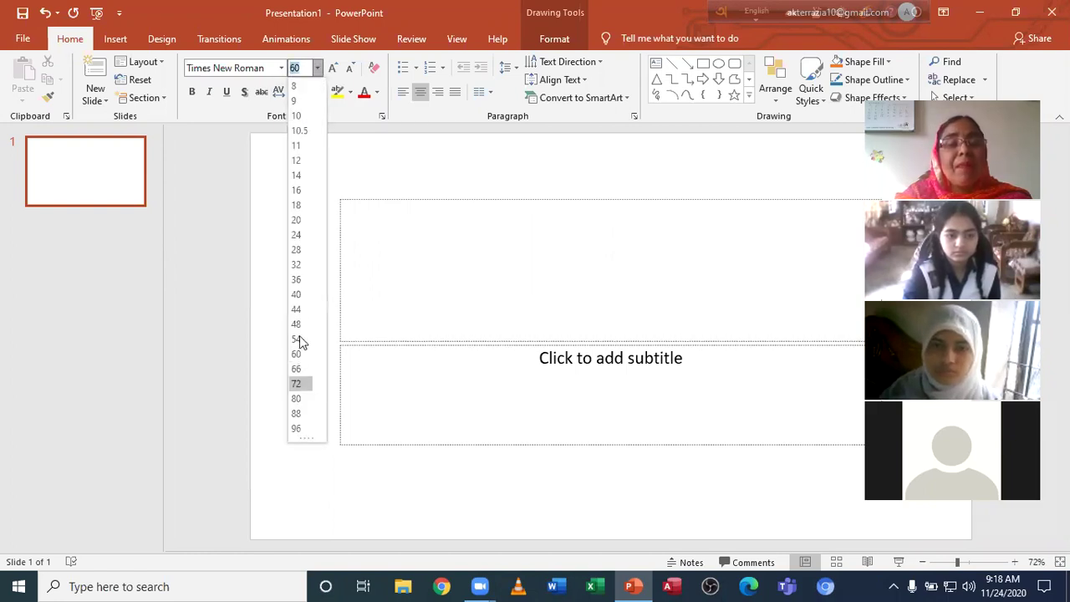
click(297, 297)
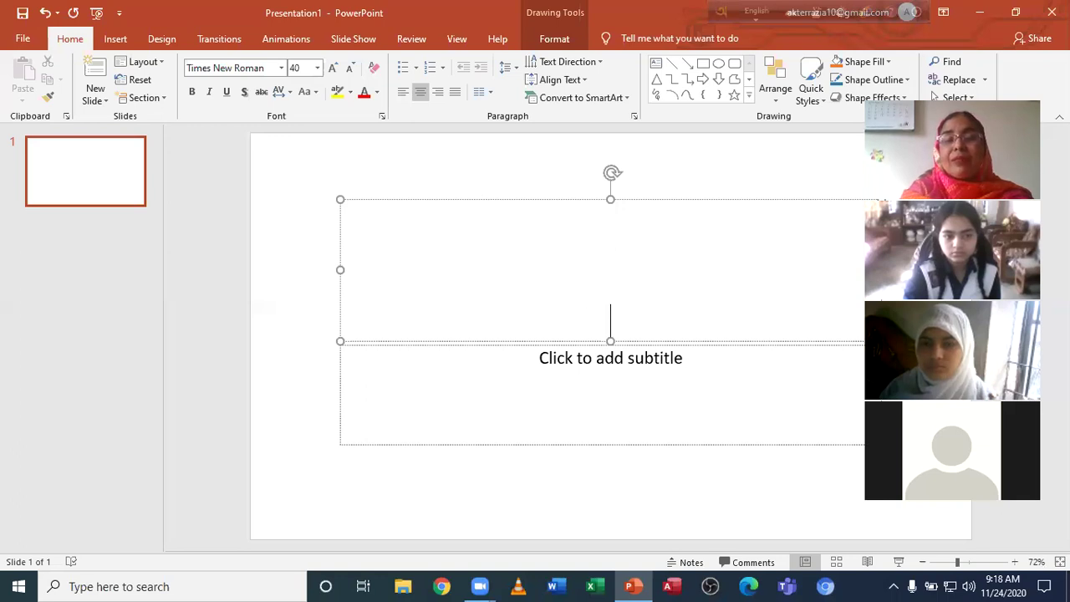
text(Rose)
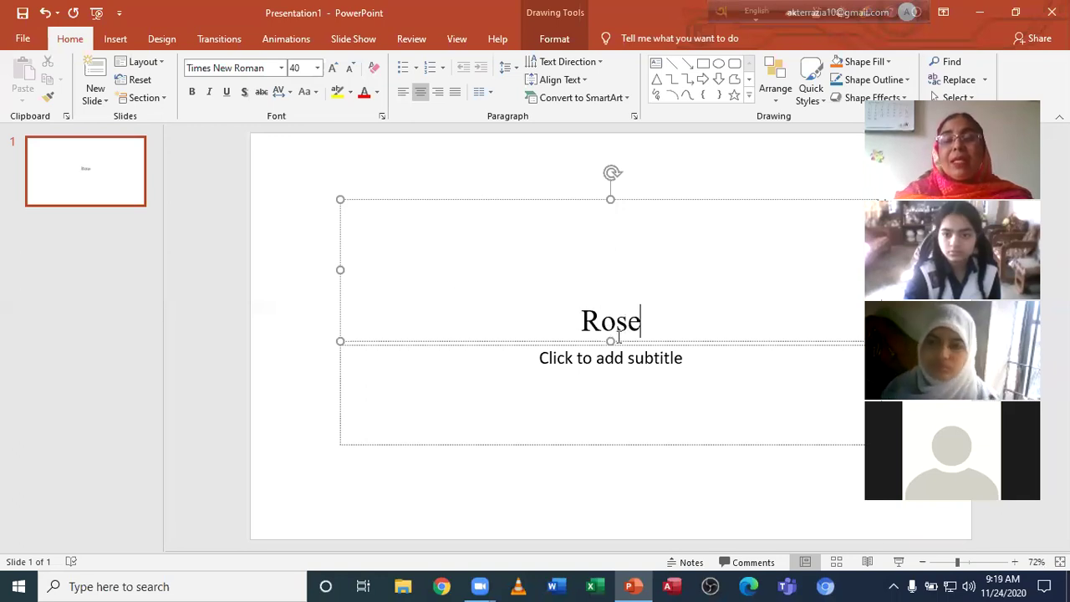
click(548, 384)
click(616, 321)
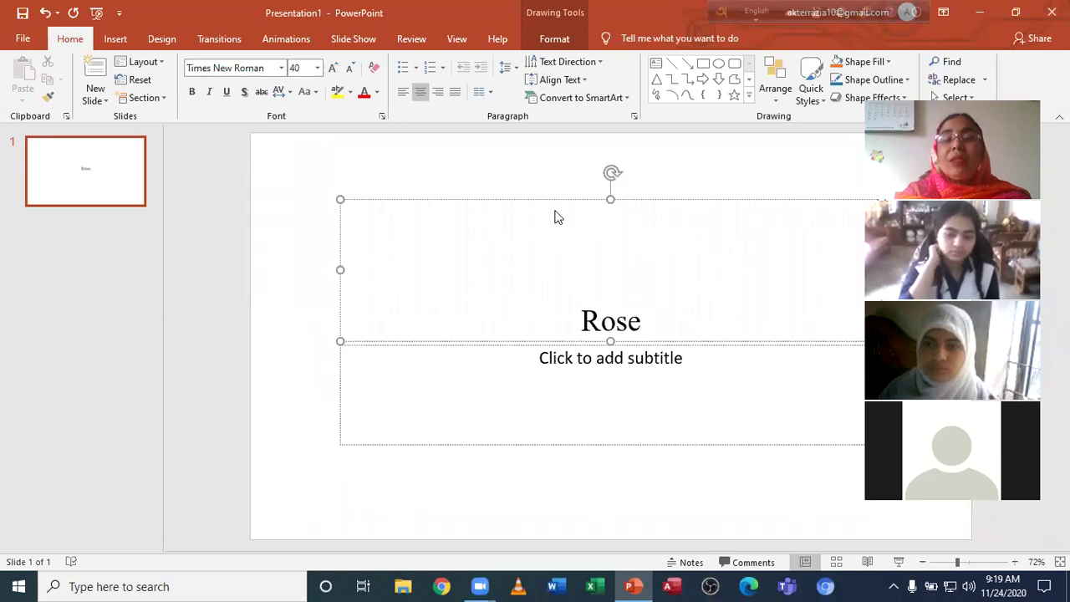
Step: Resize the Rose title into a thin top strip and move the subtitle box up beneath it
drag(610, 341, 556, 218)
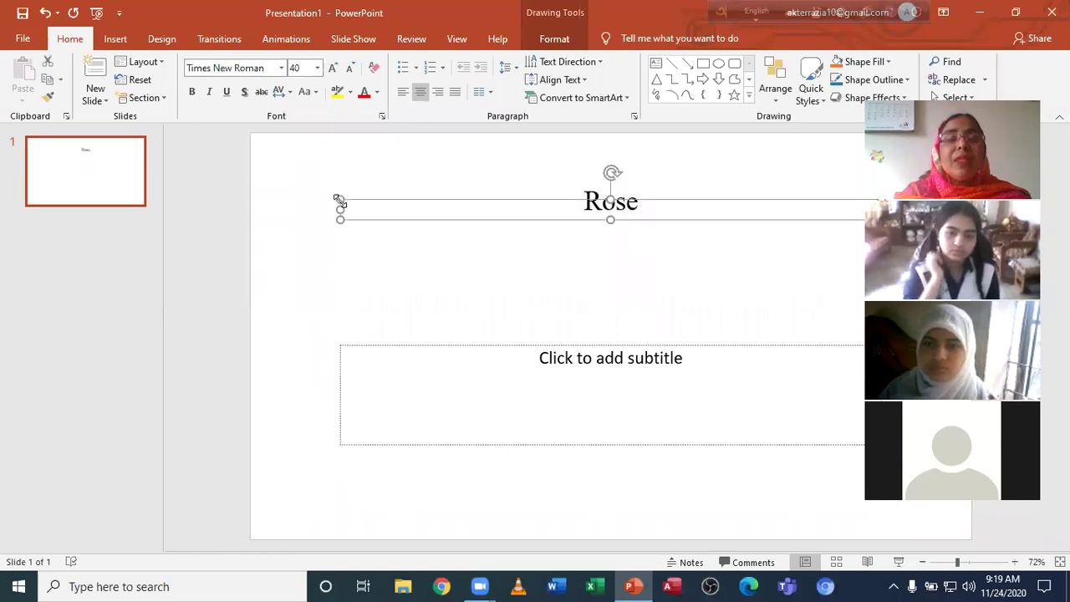
drag(340, 200, 332, 171)
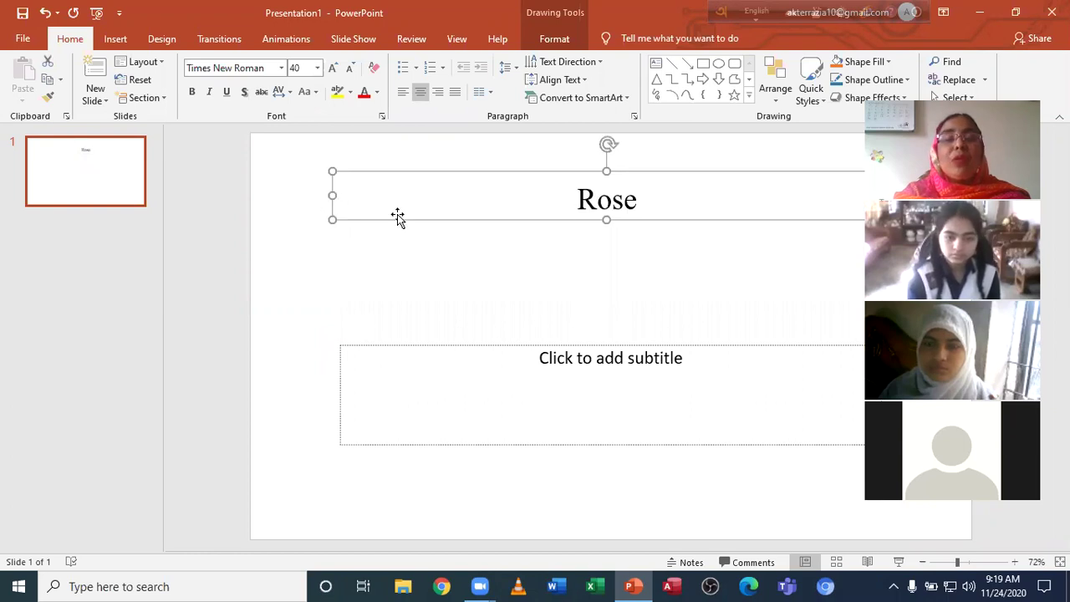
click(529, 351)
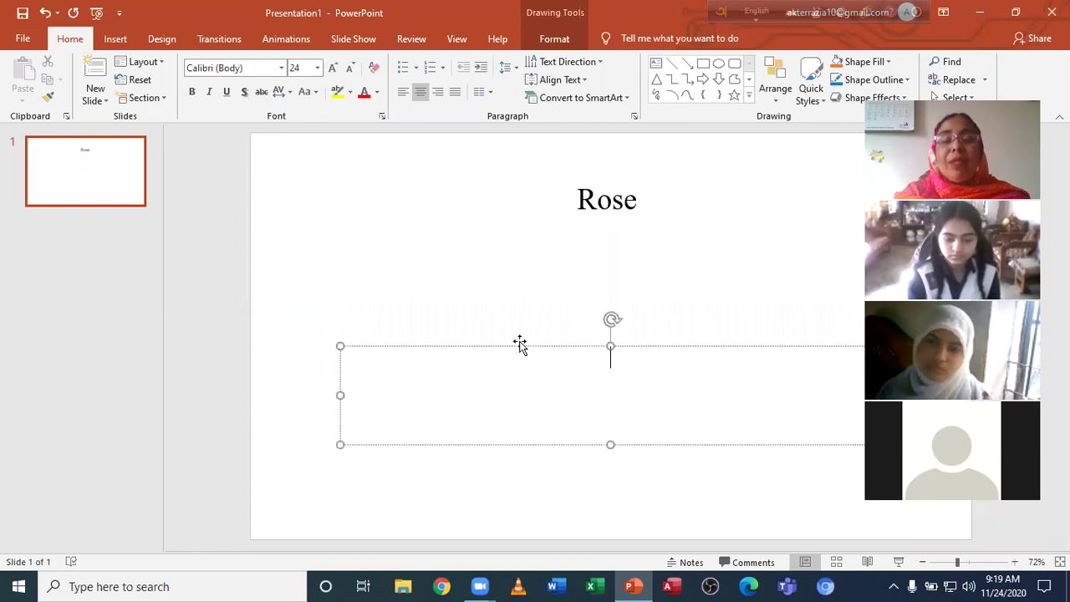
drag(549, 344, 548, 292)
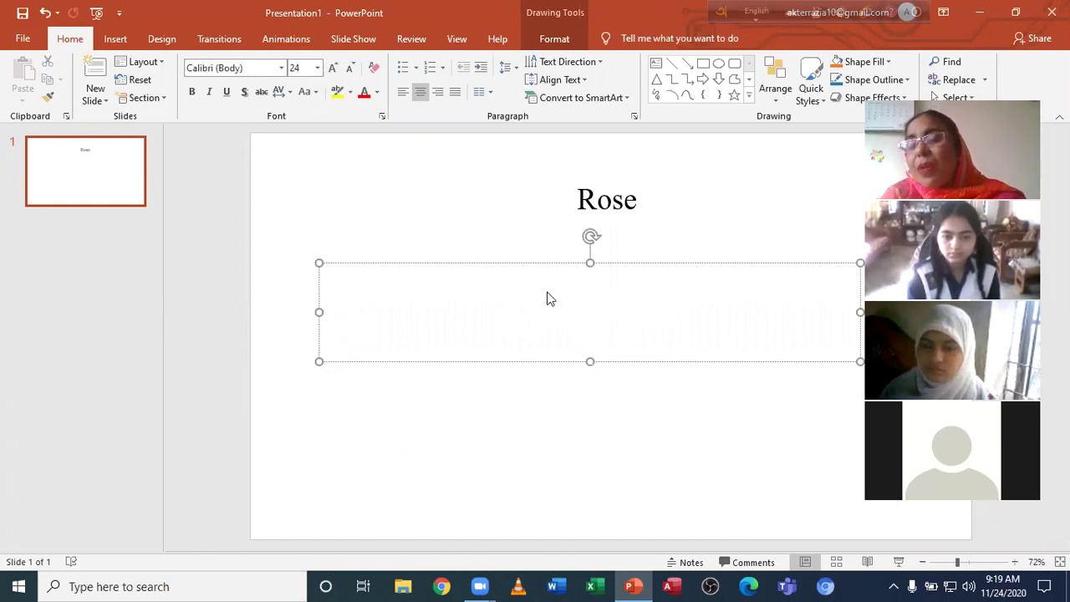
click(547, 298)
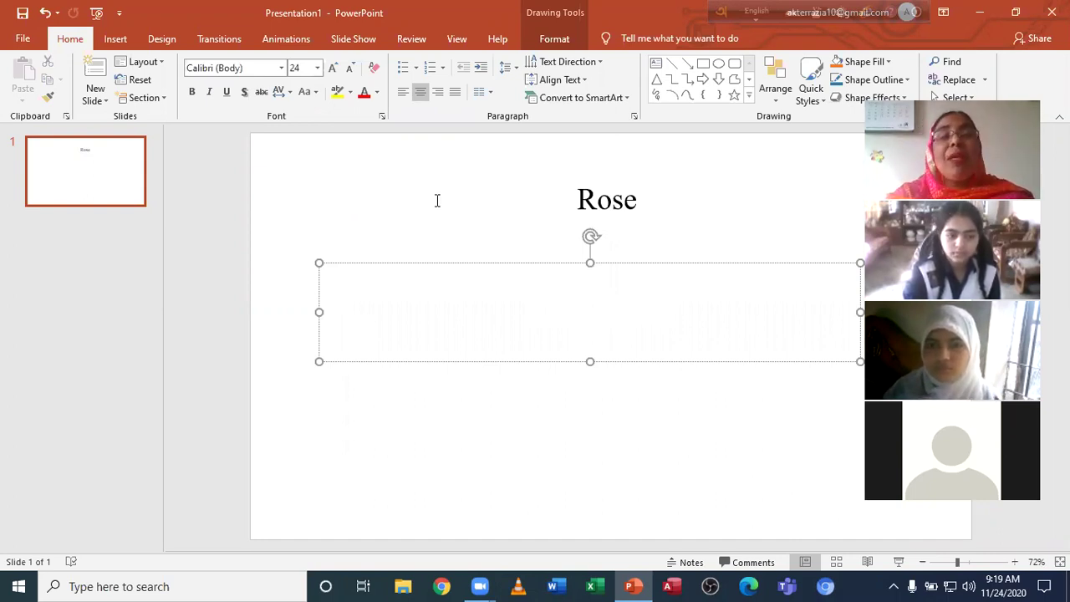
Step: Choose Insert > Pictures > This Device to browse for a picture file
click(116, 43)
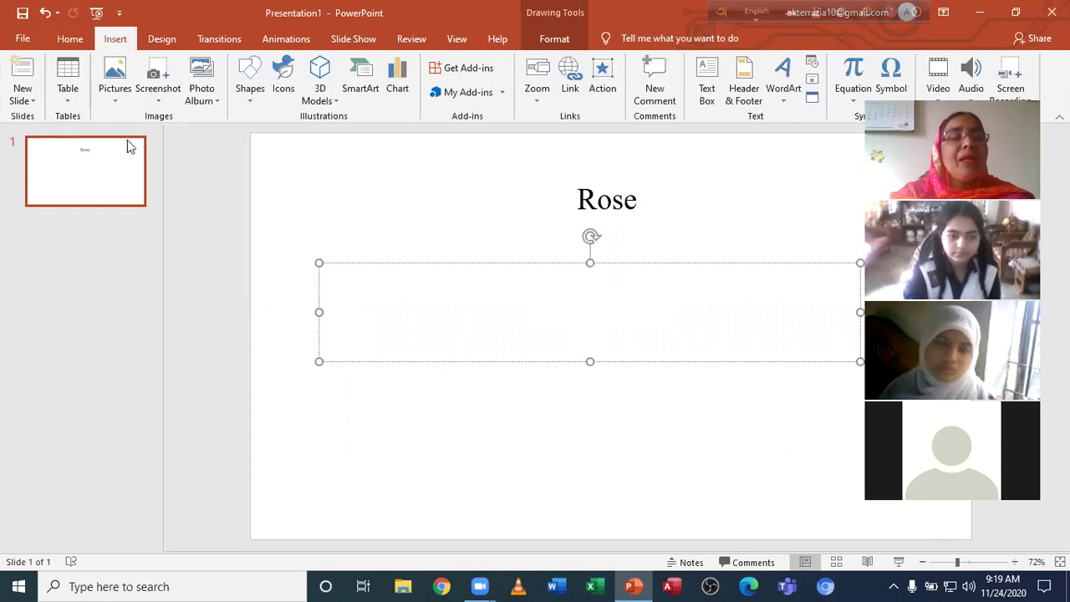
click(115, 83)
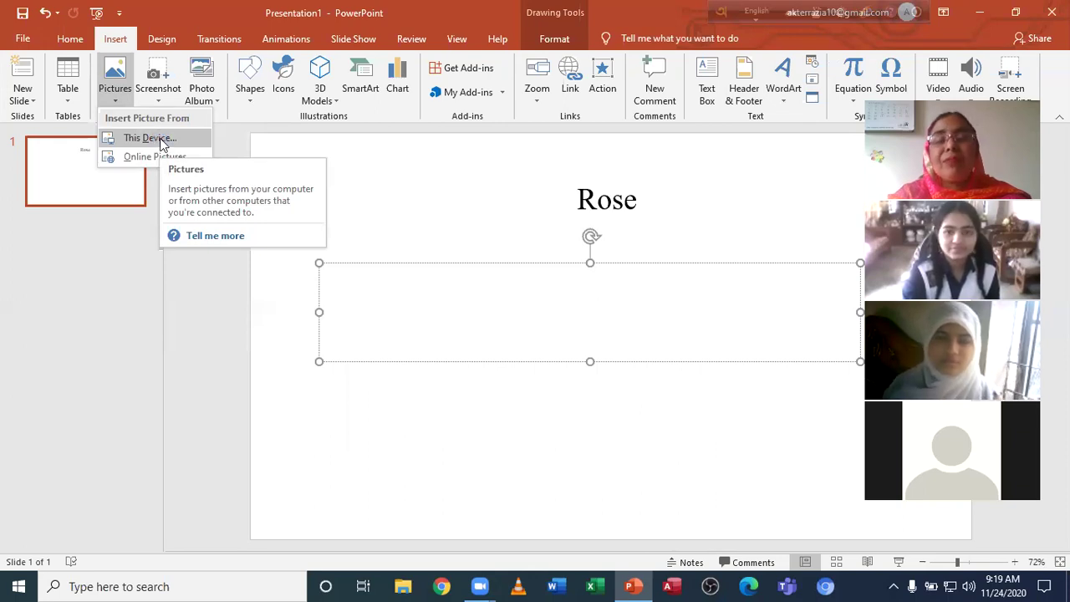
click(160, 140)
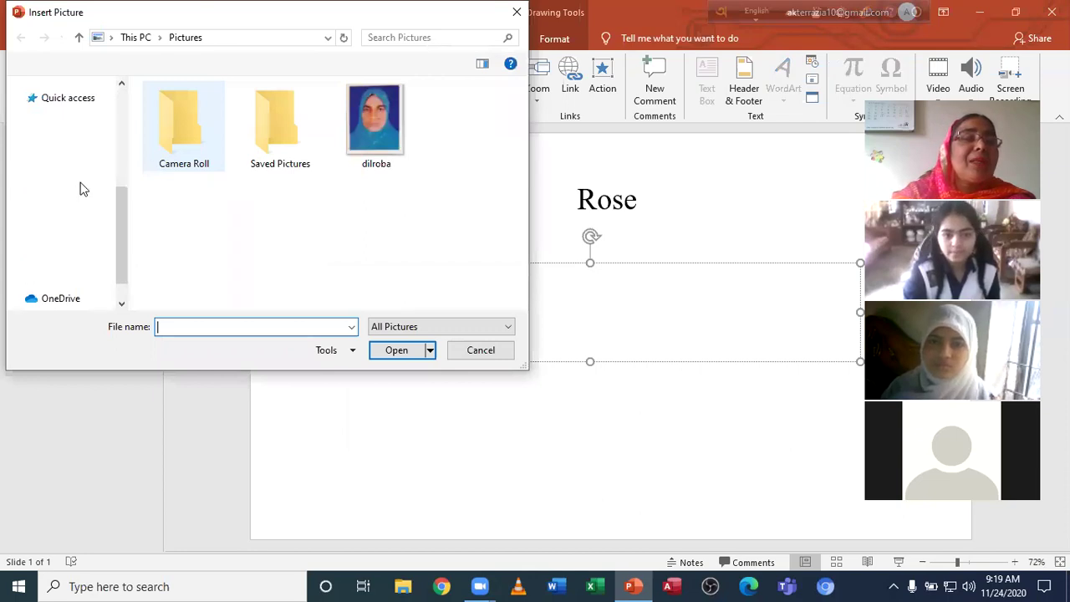
Step: Scroll through the Desktop folder's pictures, then cancel the Insert Picture dialog
click(72, 132)
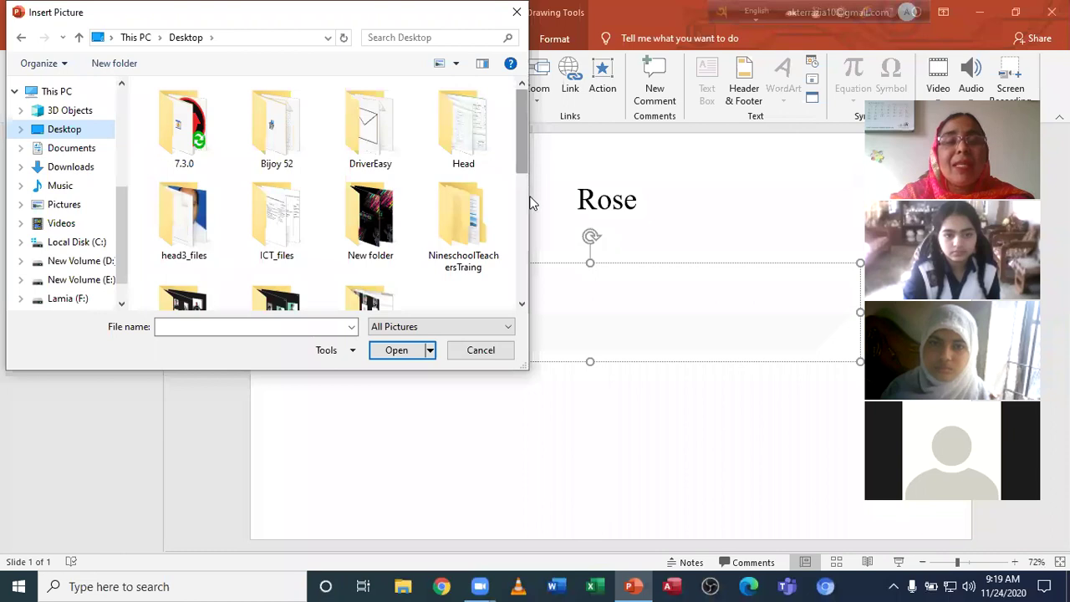
scroll(531, 209, down, 2)
scroll(535, 251, down, 1)
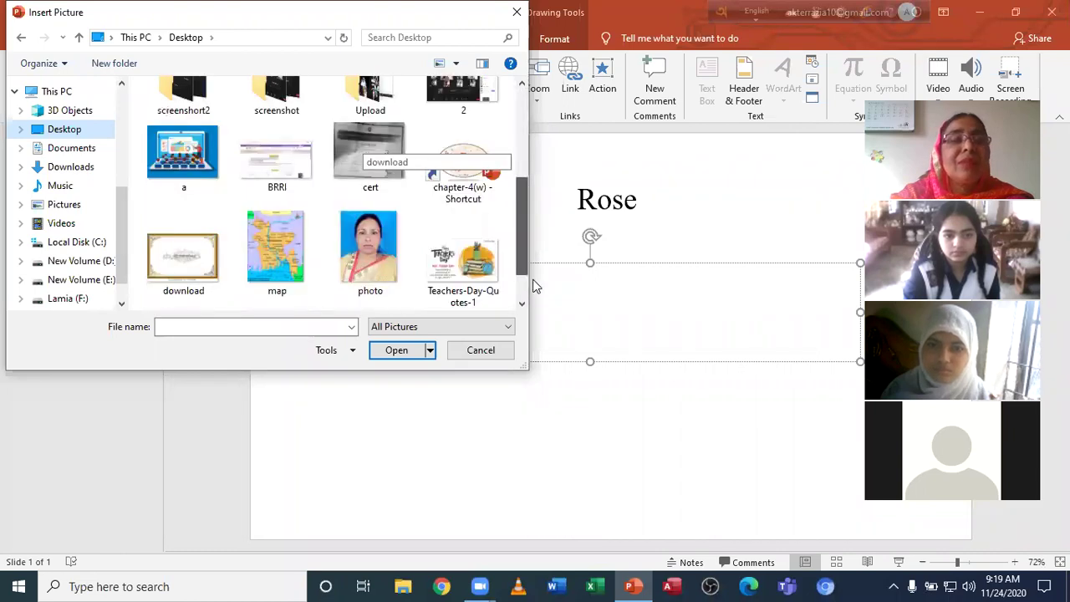
scroll(533, 276, down, 1)
scroll(529, 218, up, 2)
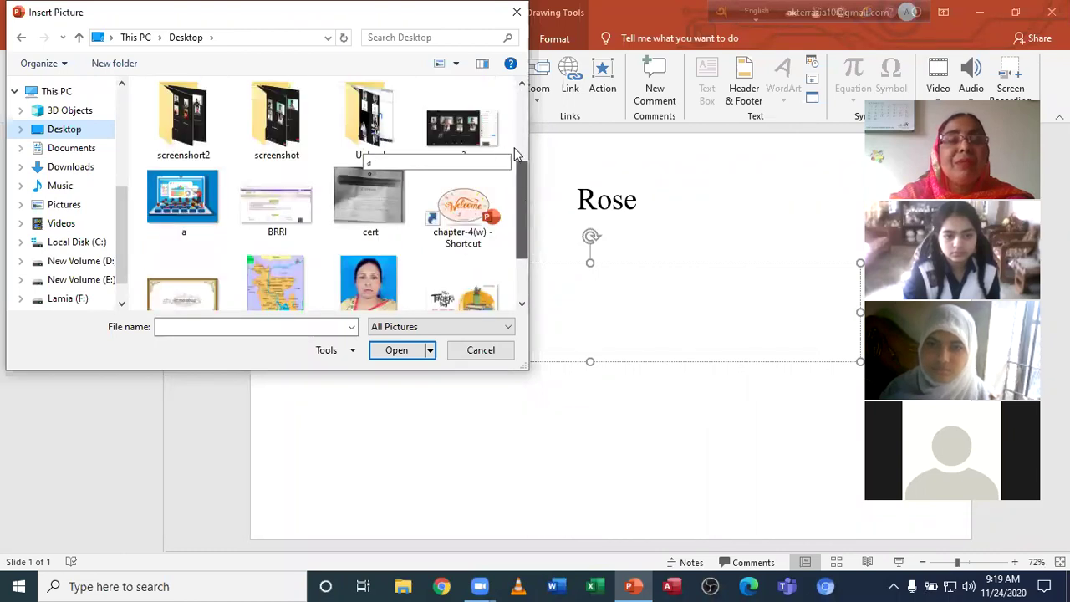
scroll(518, 146, up, 2)
scroll(497, 146, up, 1)
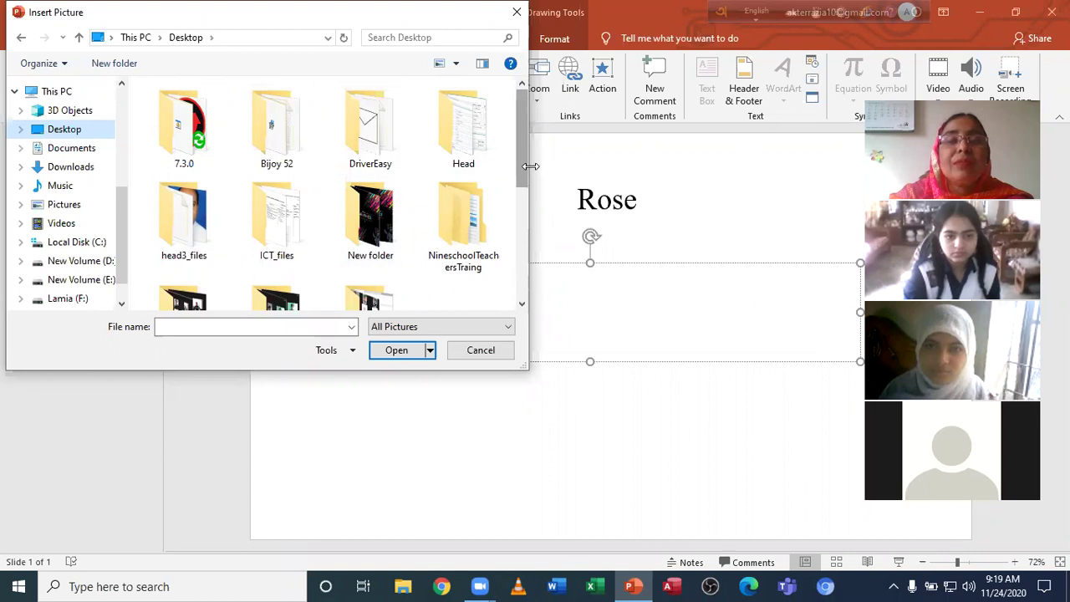
scroll(518, 188, down, 1)
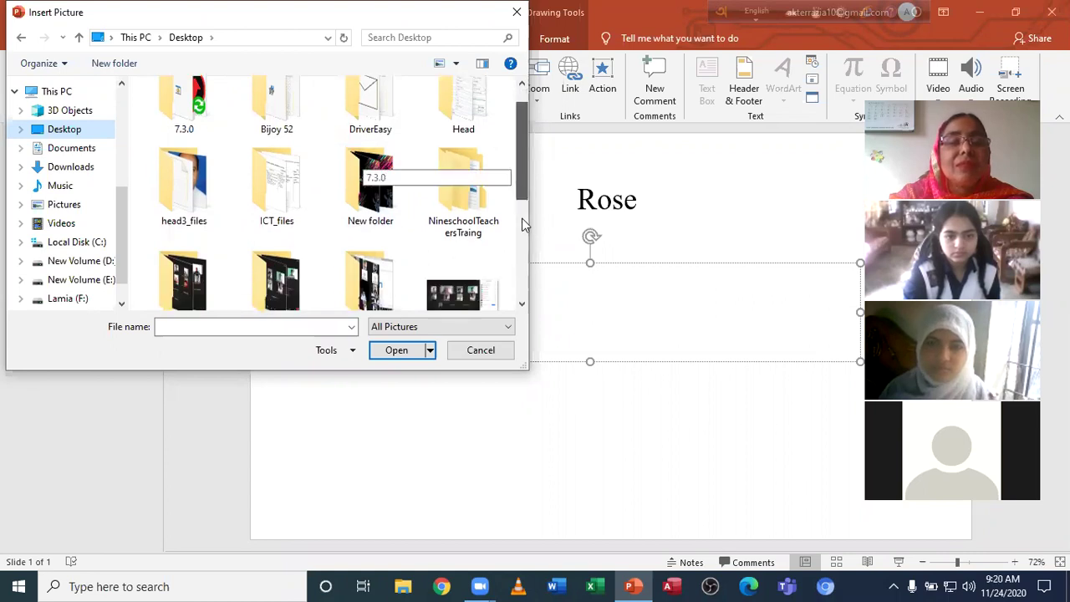
scroll(523, 223, down, 1)
scroll(534, 284, down, 1)
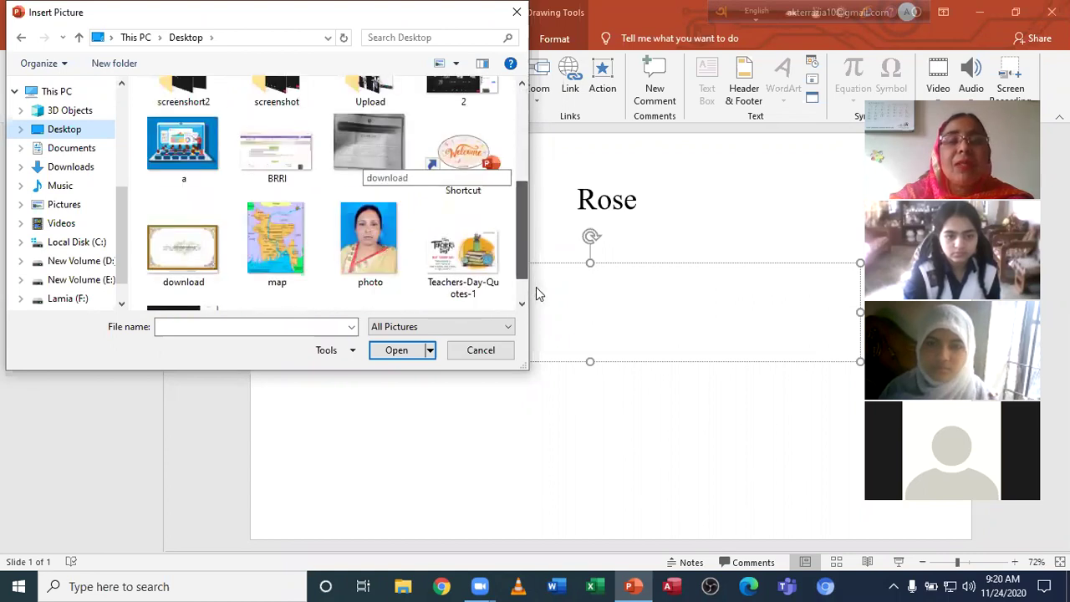
scroll(536, 286, down, 1)
scroll(534, 246, up, 1)
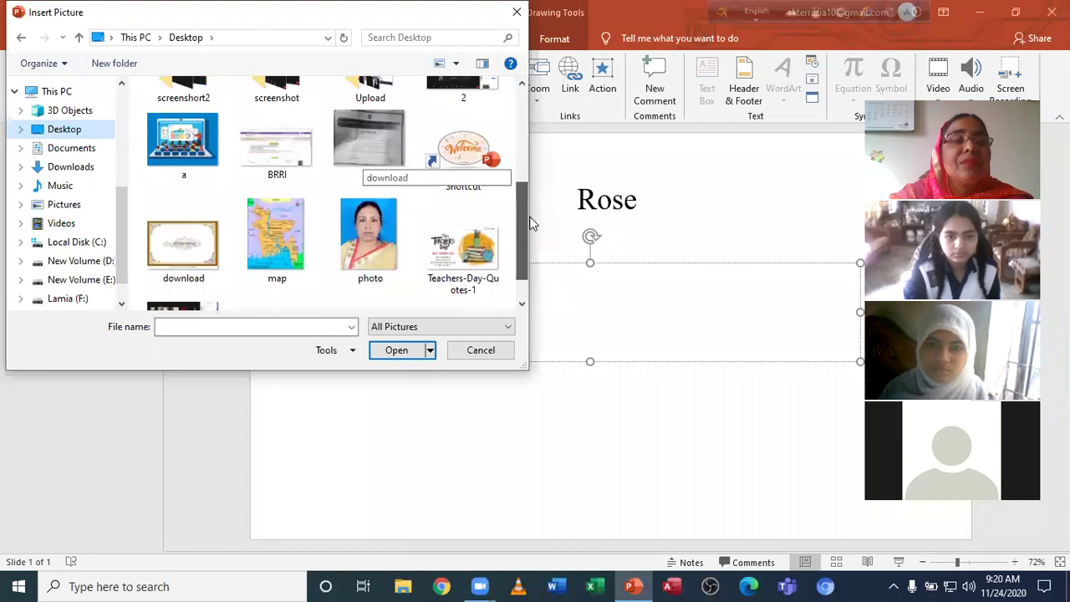
scroll(530, 208, up, 1)
scroll(522, 195, up, 1)
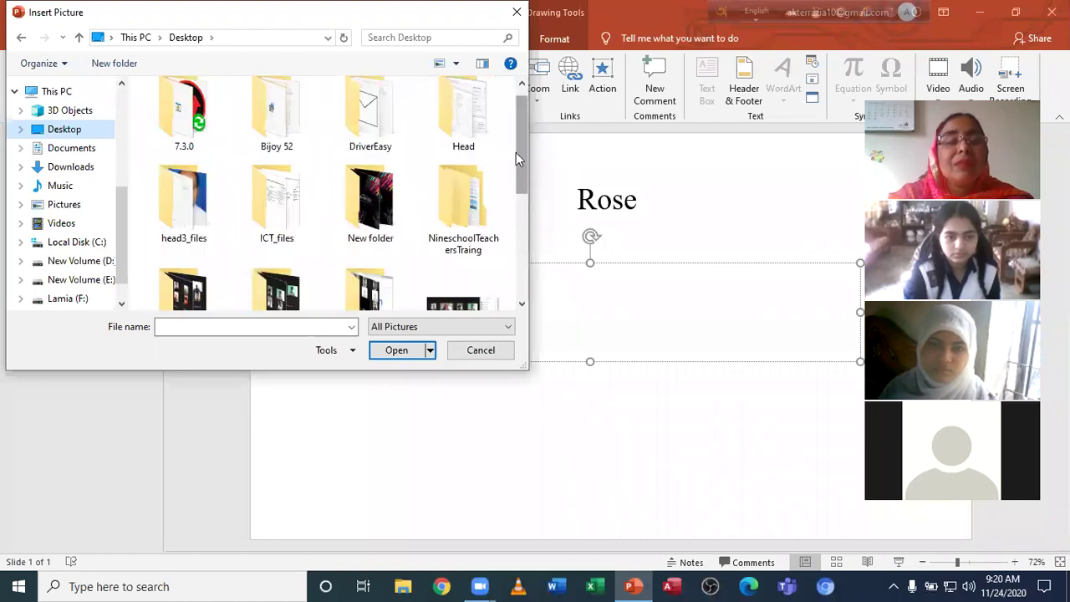
scroll(509, 167, up, 1)
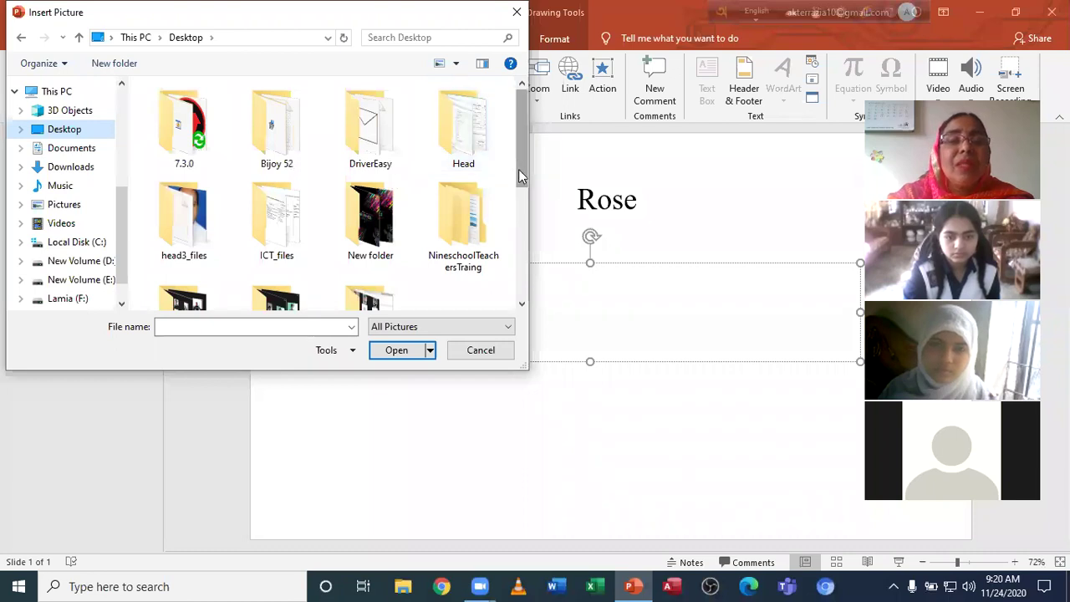
scroll(518, 163, down, 1)
scroll(522, 177, down, 2)
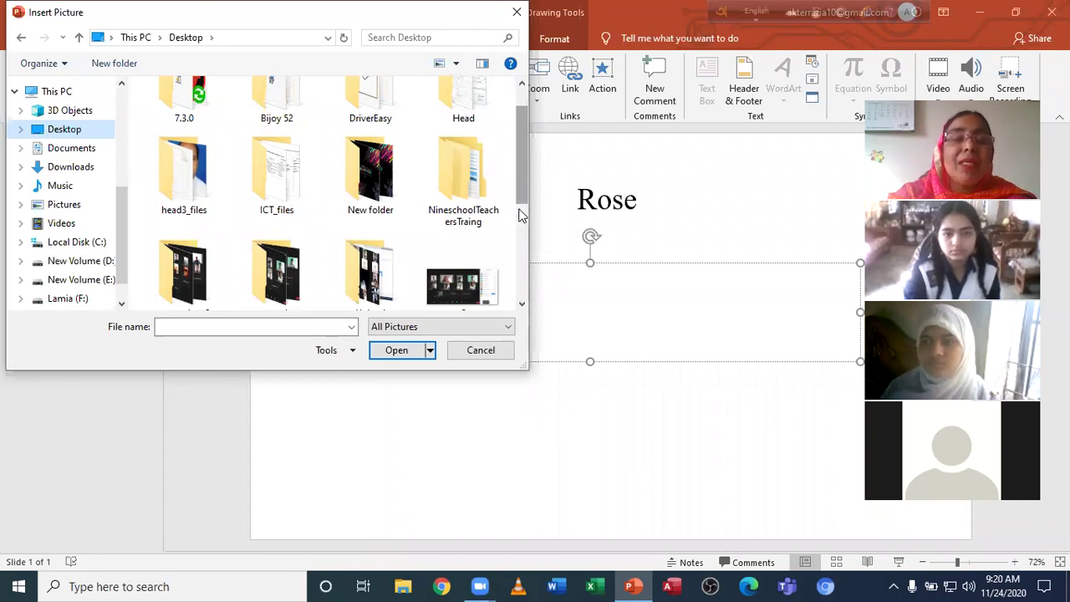
scroll(518, 215, down, 1)
scroll(514, 262, down, 1)
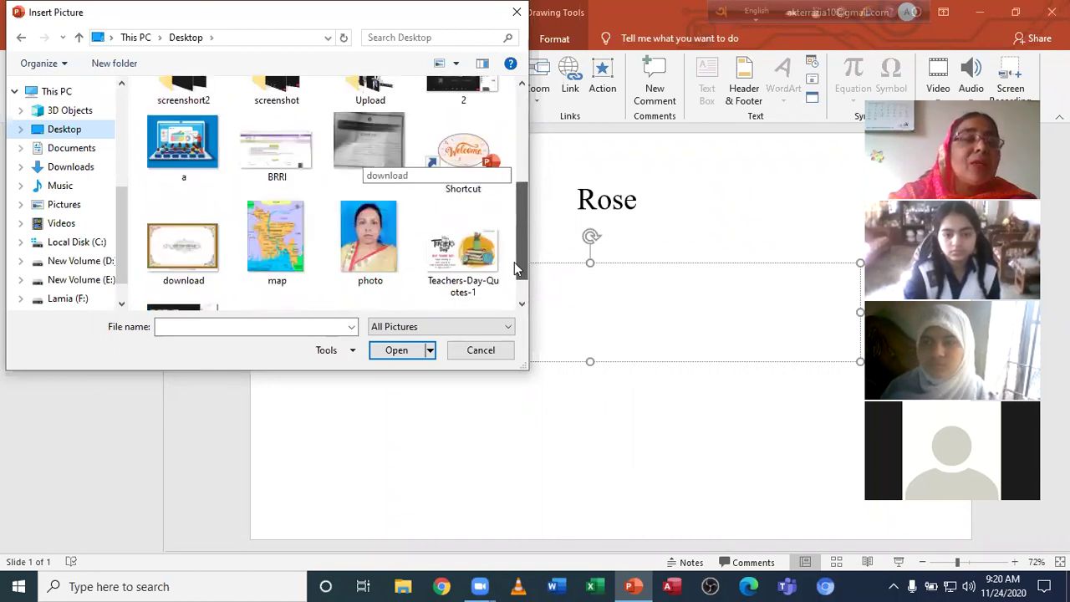
scroll(514, 261, down, 1)
scroll(514, 217, up, 2)
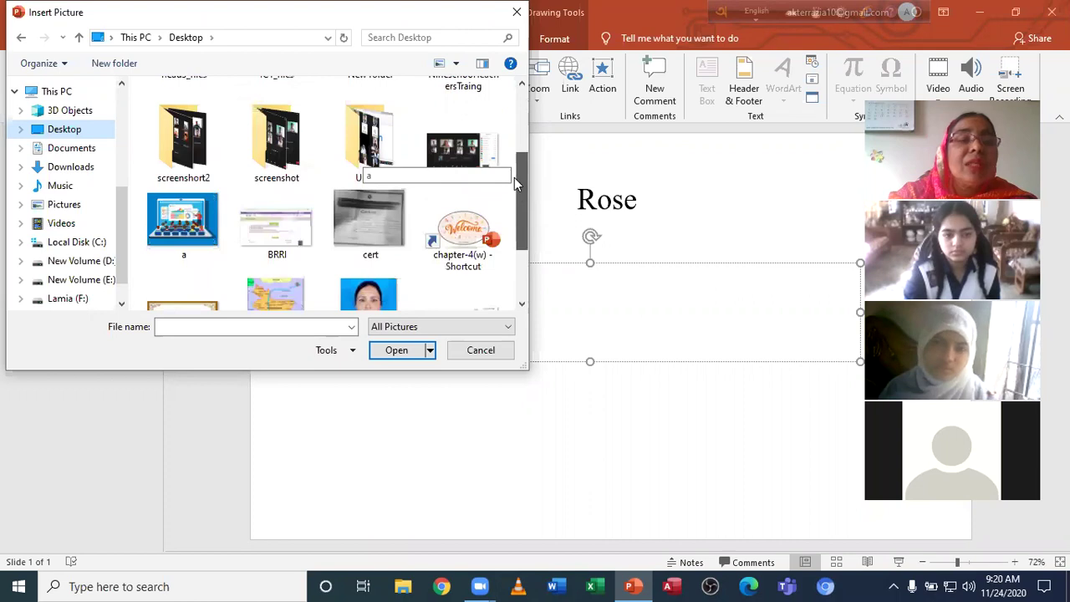
scroll(512, 152, up, 1)
scroll(511, 145, up, 1)
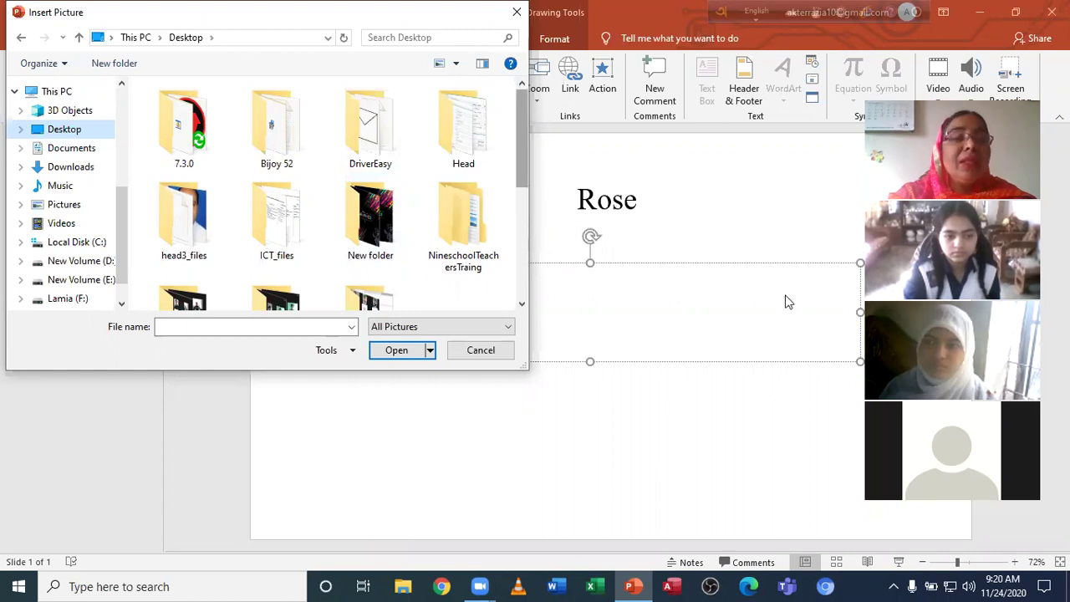
key(Escape)
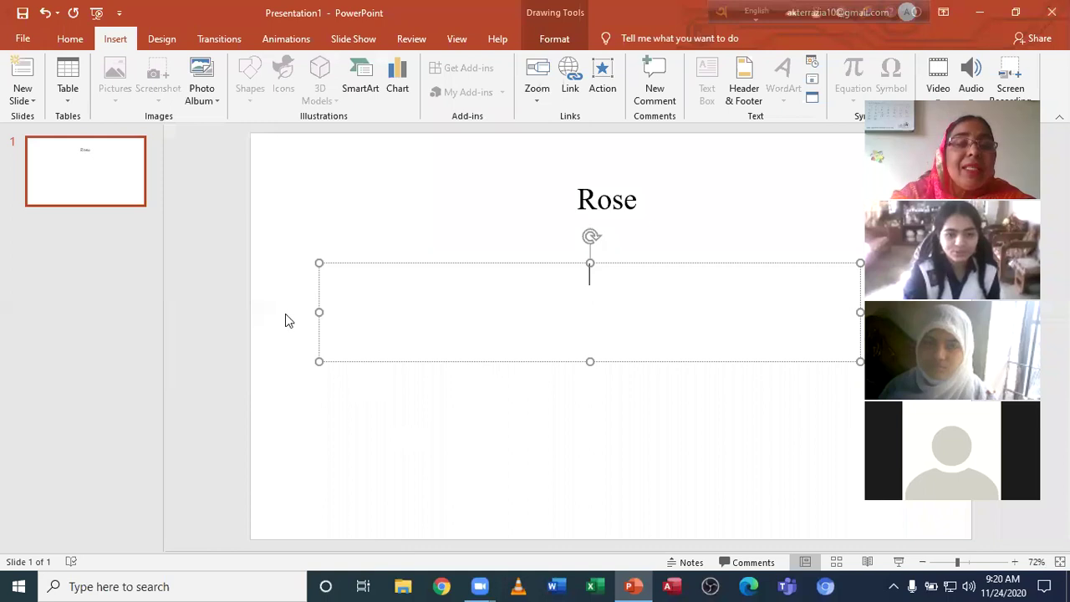
Step: Copy the tumblr rose image file from the desktop and switch back to PowerPoint
key(super+d)
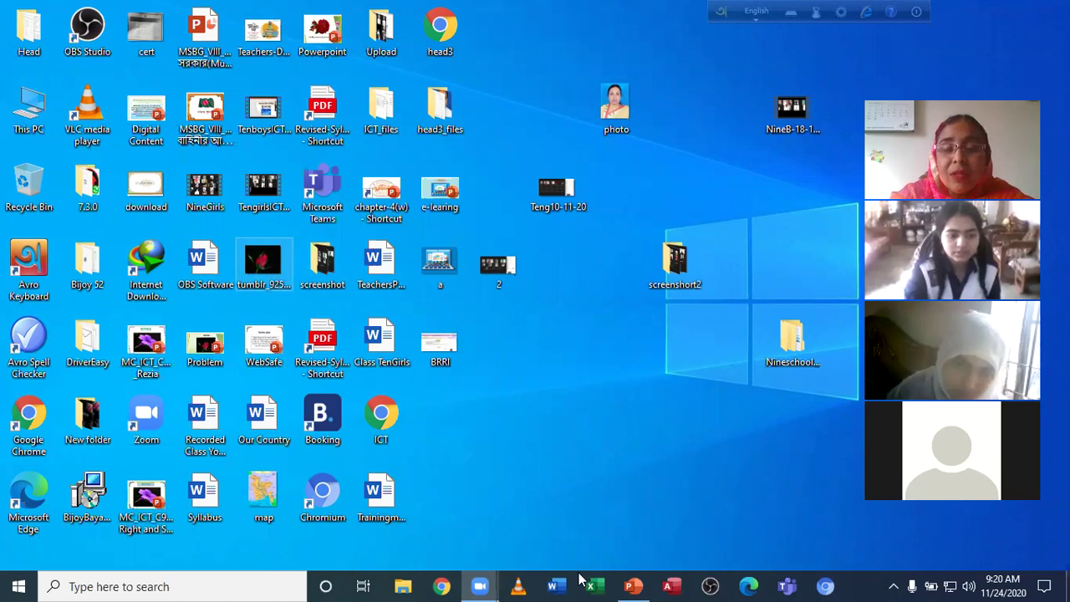
click(635, 585)
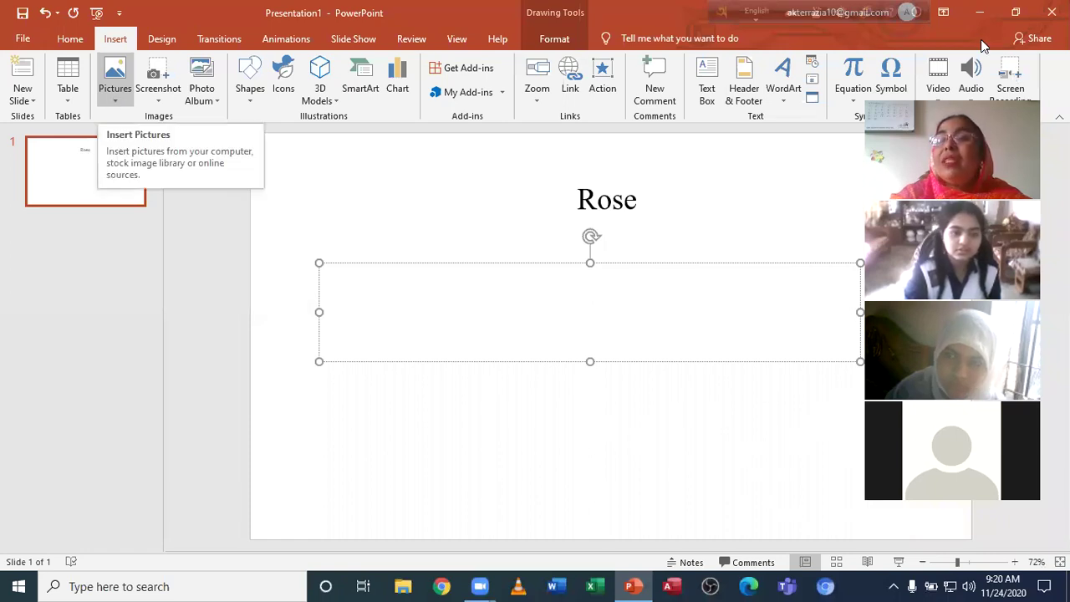
key(super+d)
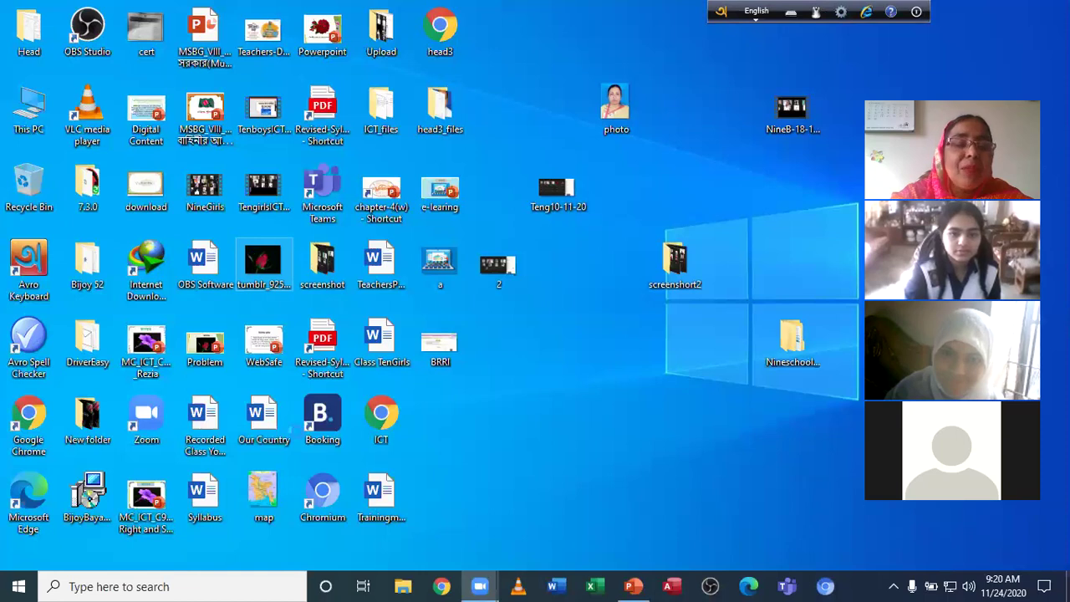
click(263, 260)
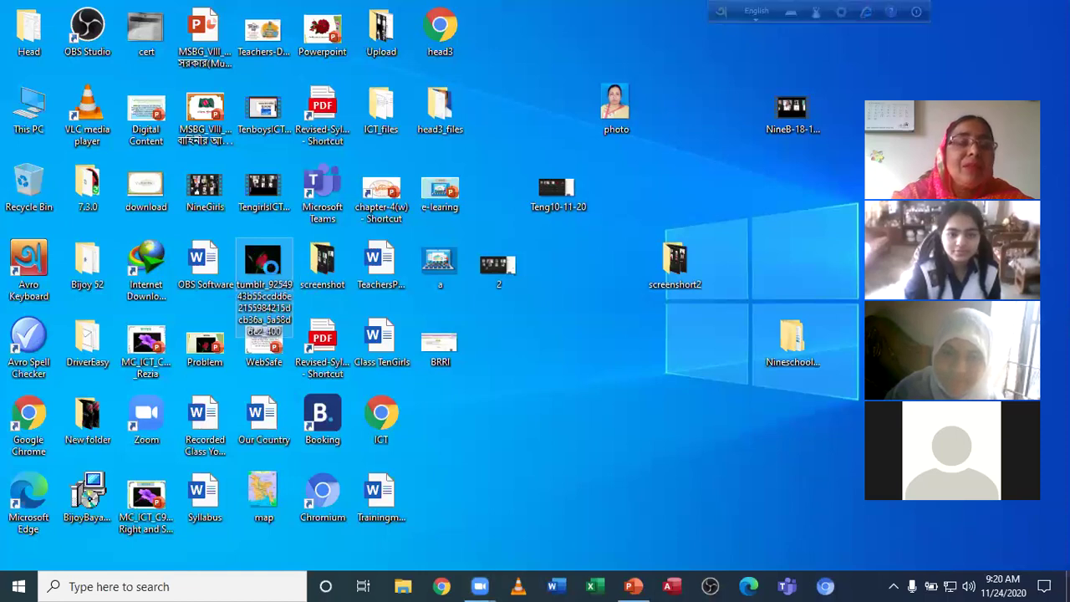
right_click(268, 280)
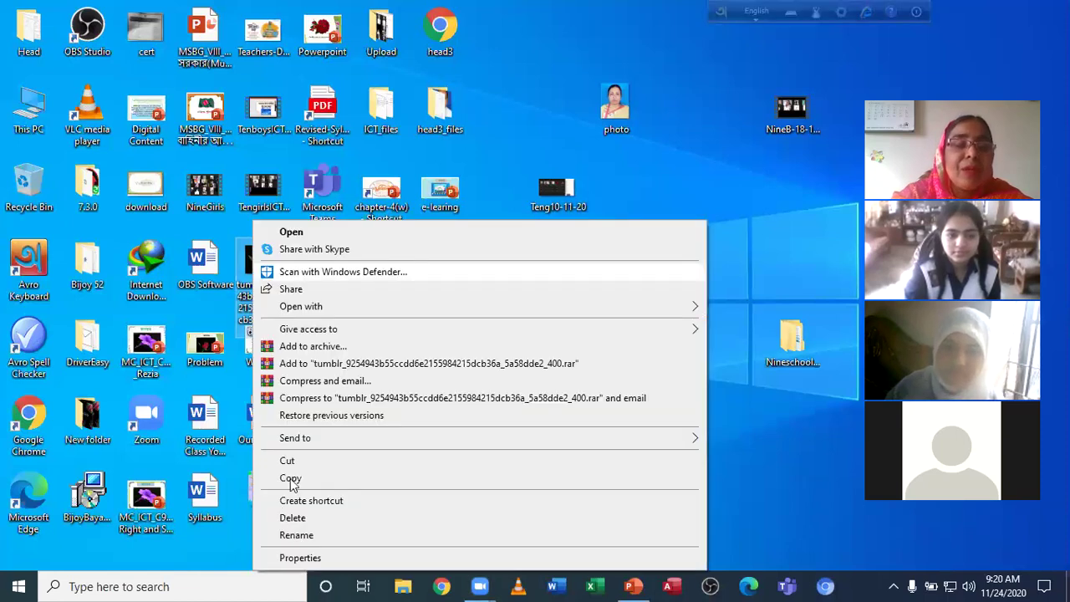
click(592, 584)
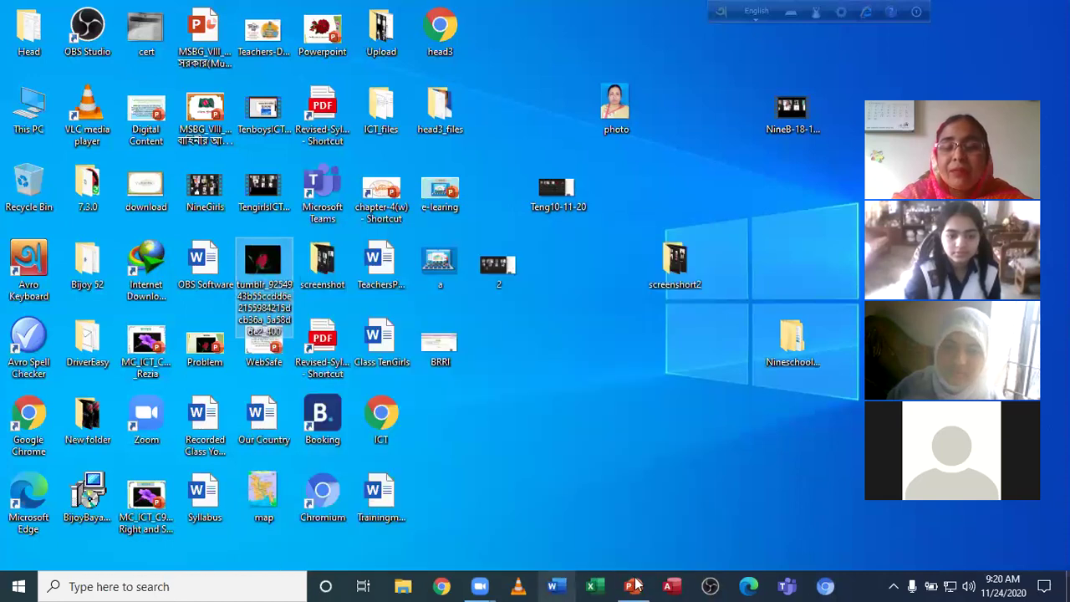
click(633, 585)
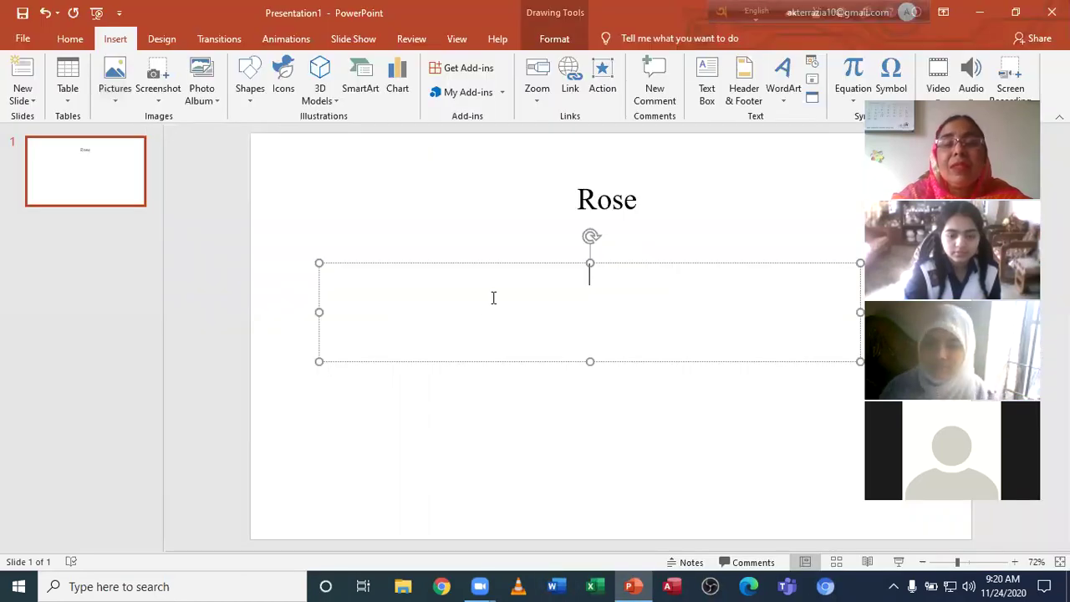
Step: Copy the rose image file from the desktop again and return to the Rose slide
right_click(492, 303)
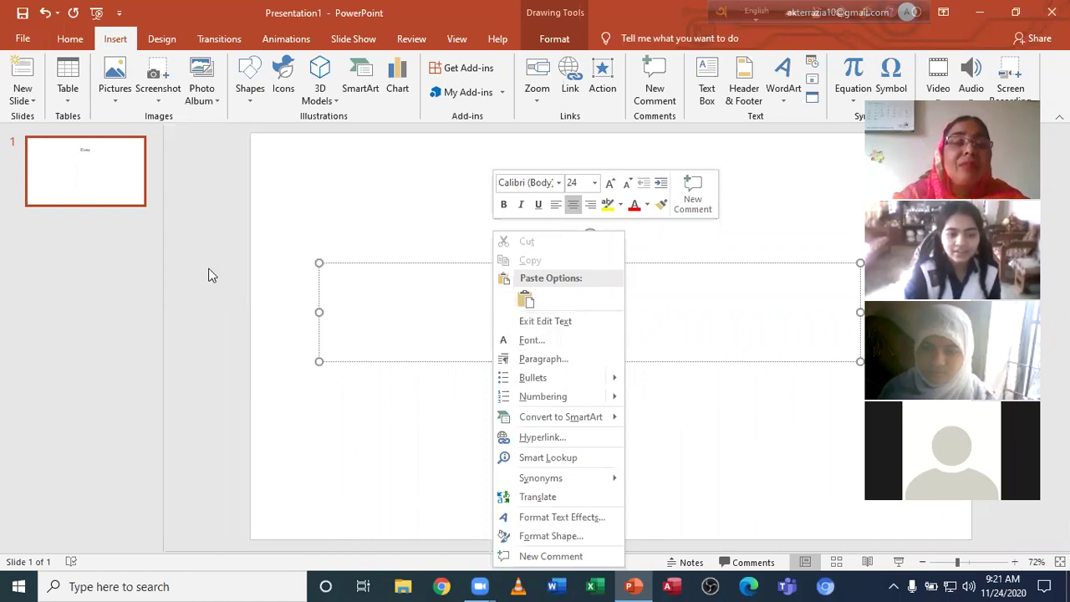
key(super+d)
click(269, 274)
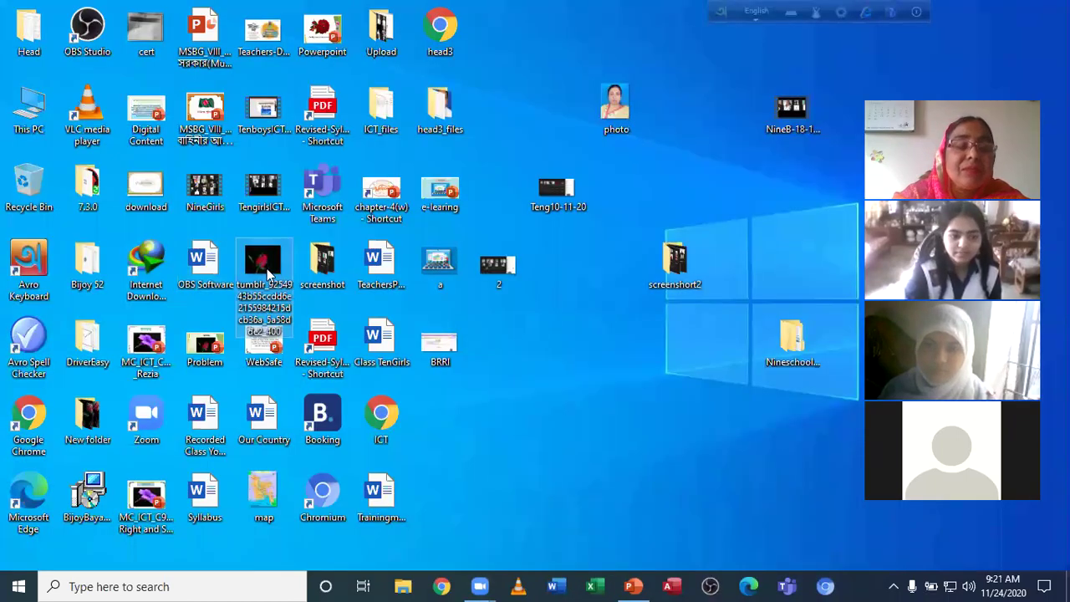
key(shift+F10)
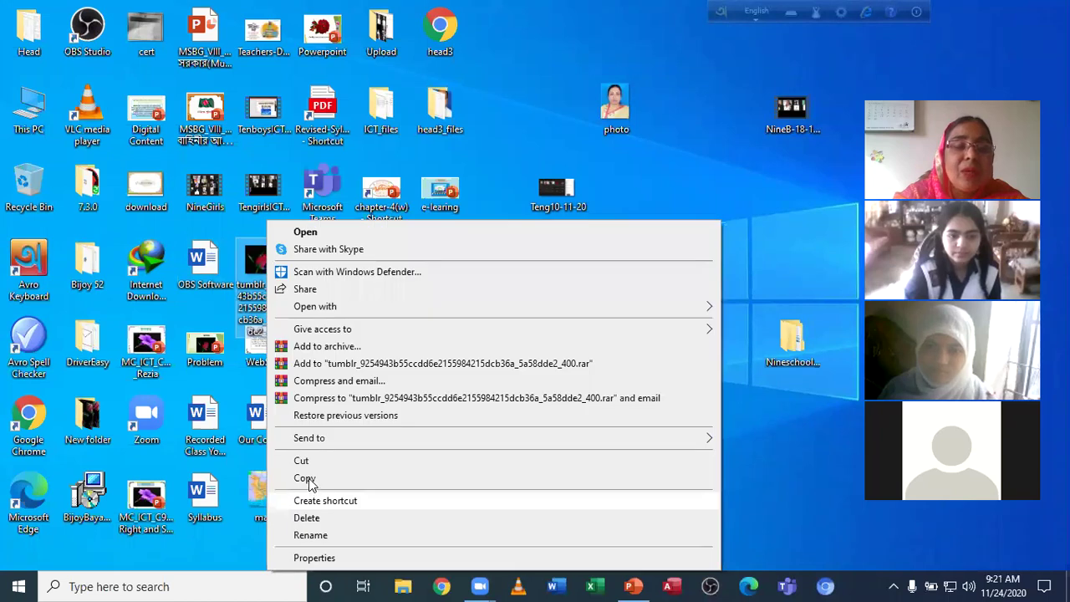
key(Return)
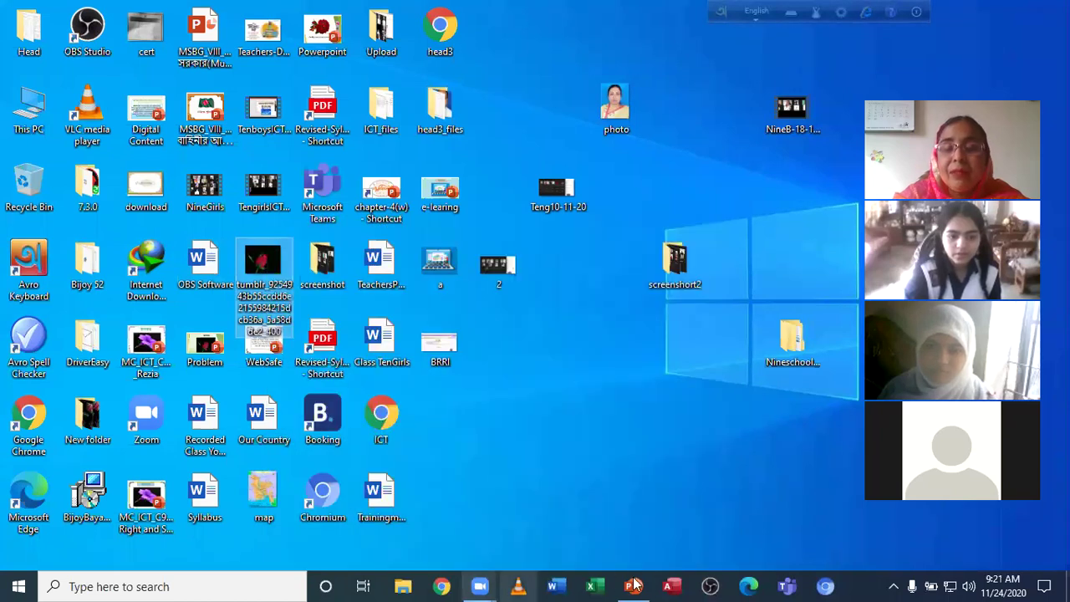
click(635, 585)
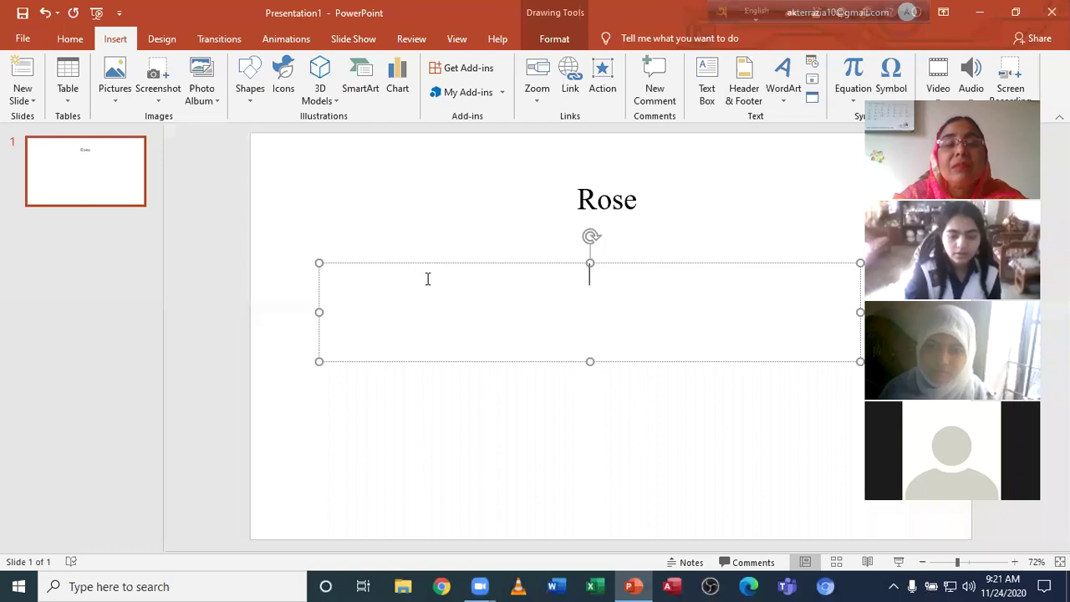
Step: Paste the copied rose file onto the slide, drag it into the subtitle area, then delete it
right_click(507, 352)
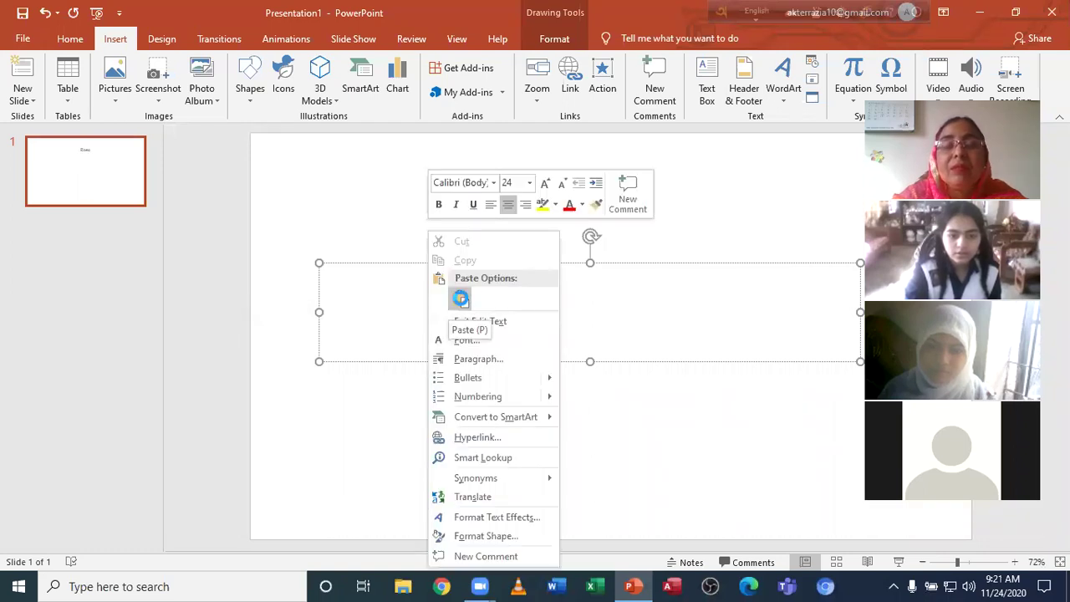
click(461, 299)
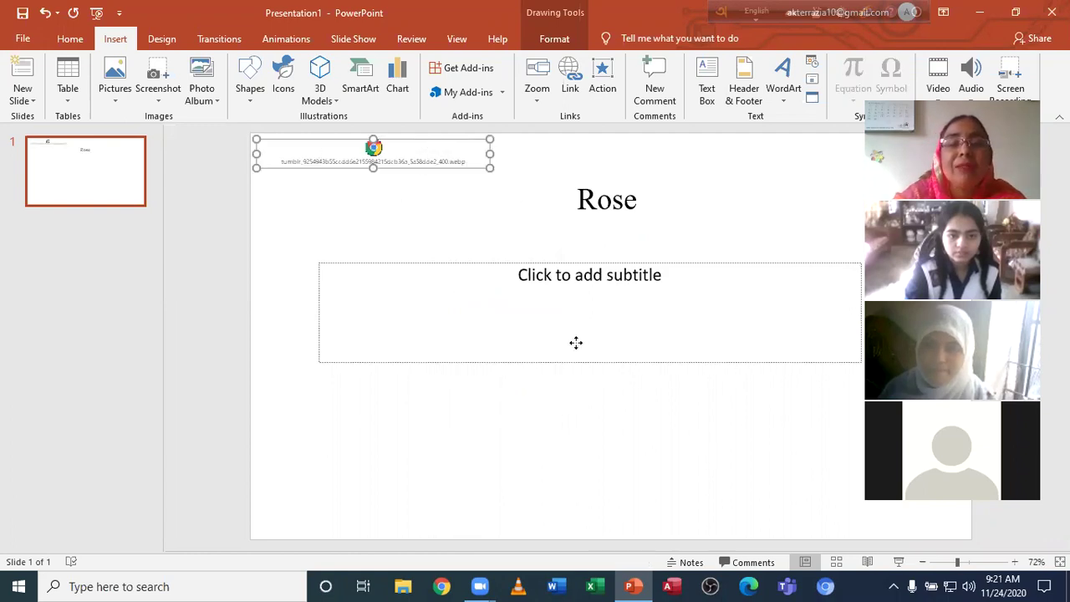
drag(576, 343, 600, 323)
drag(539, 341, 592, 345)
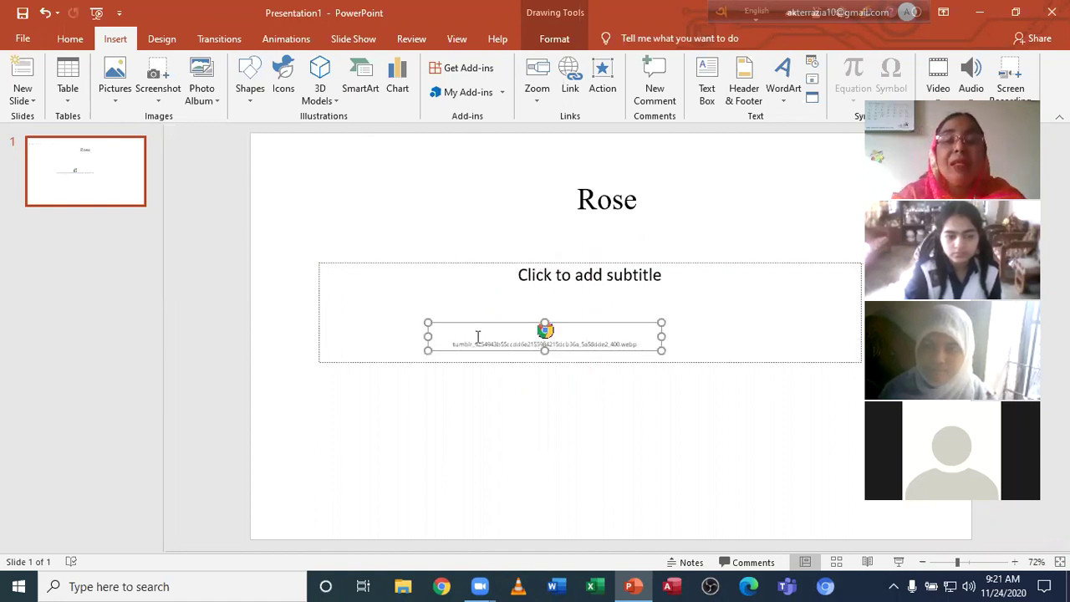
key(Delete)
key(ctrl+z)
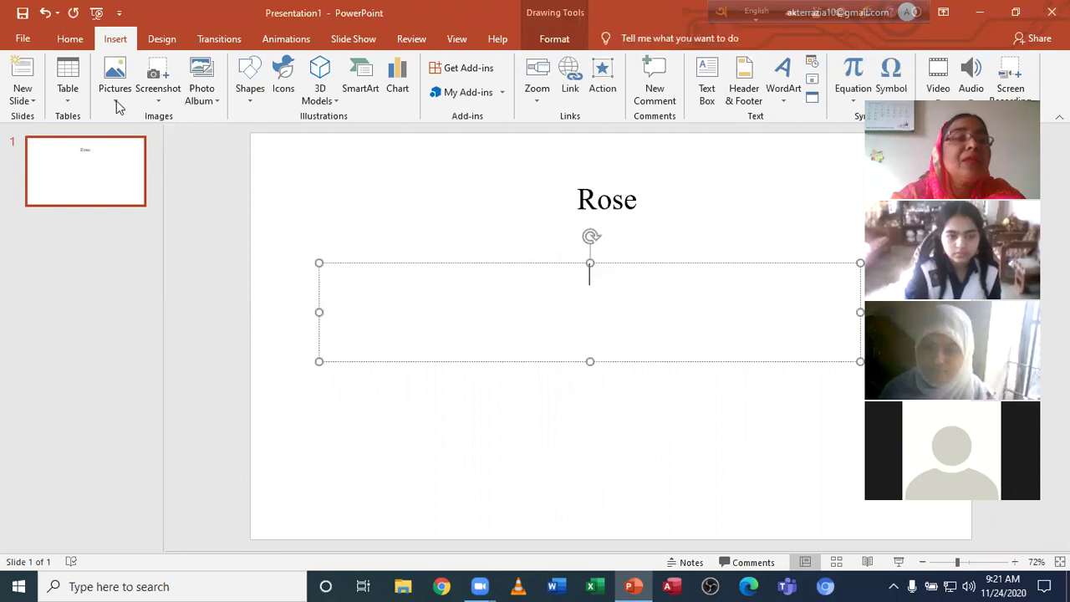
click(117, 100)
Step: Insert picture 'a' from the Desktop onto the title slide
click(154, 138)
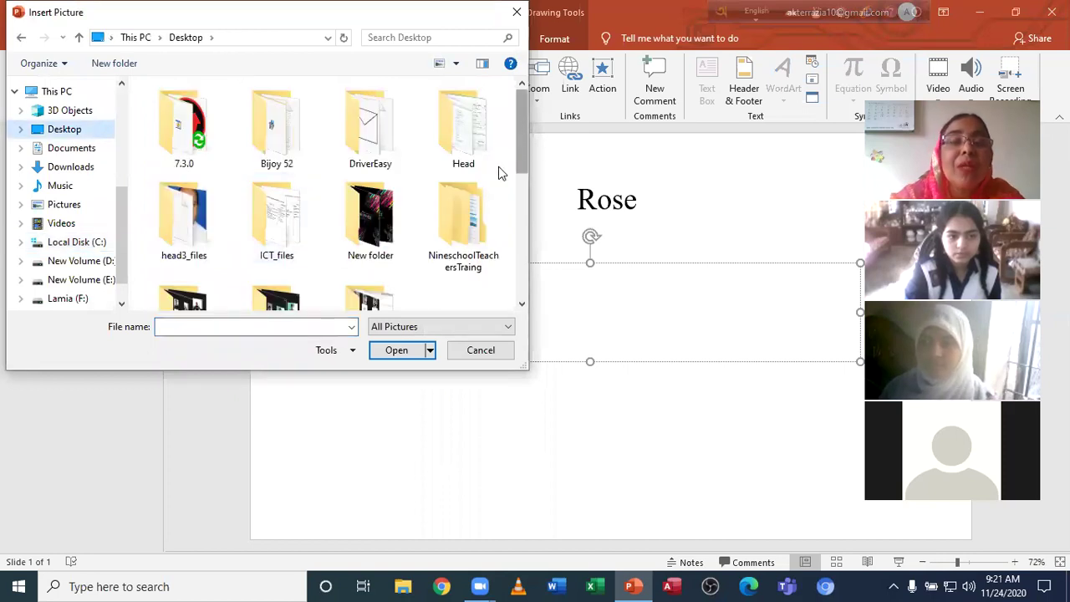
scroll(521, 183, down, 1)
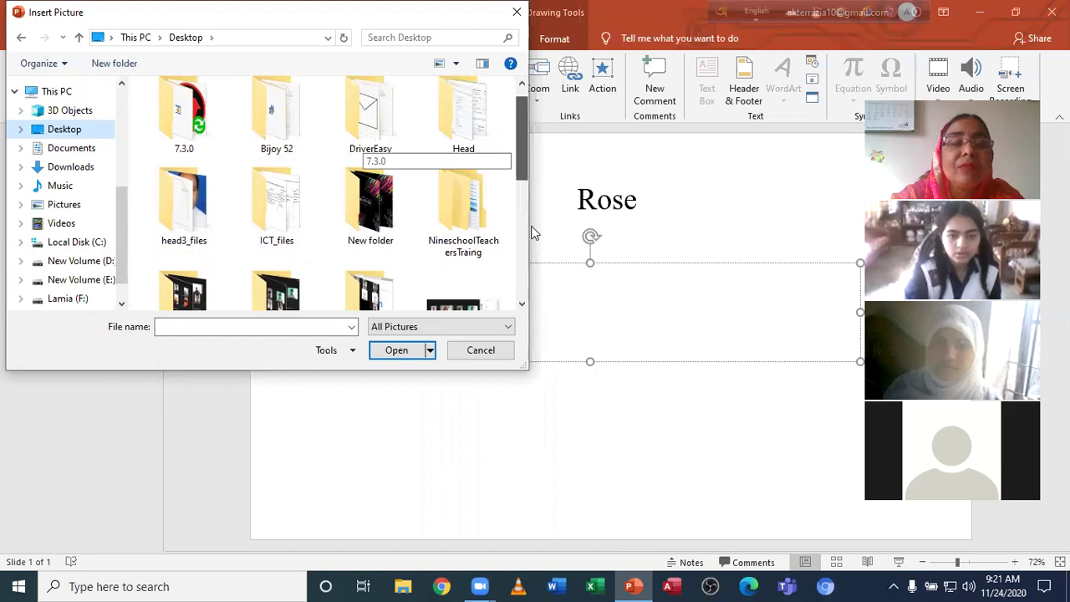
scroll(532, 251, down, 2)
scroll(534, 271, down, 2)
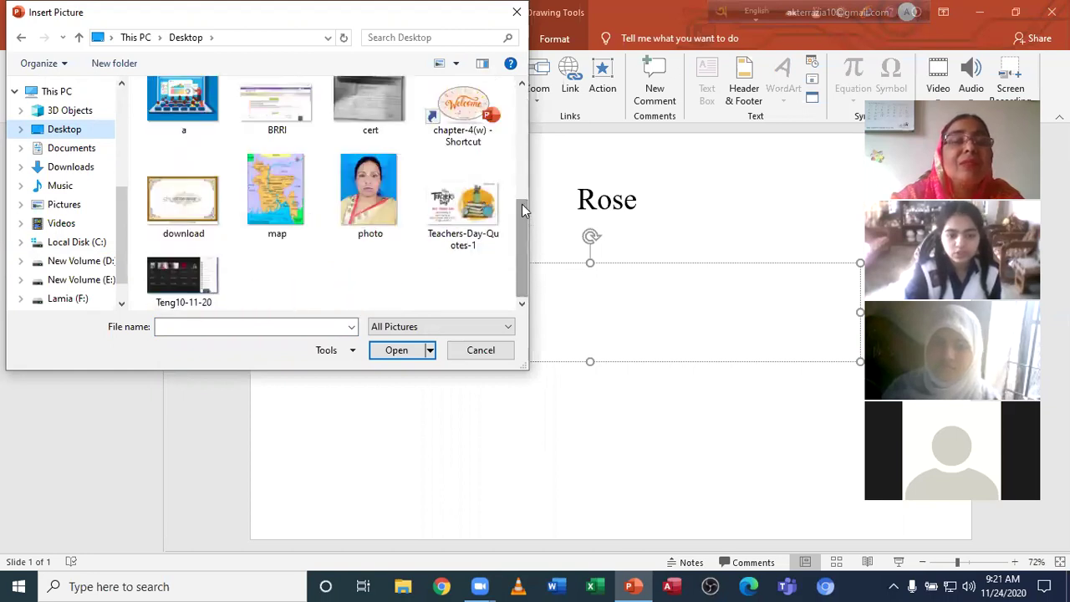
scroll(520, 194, up, 2)
scroll(516, 152, up, 1)
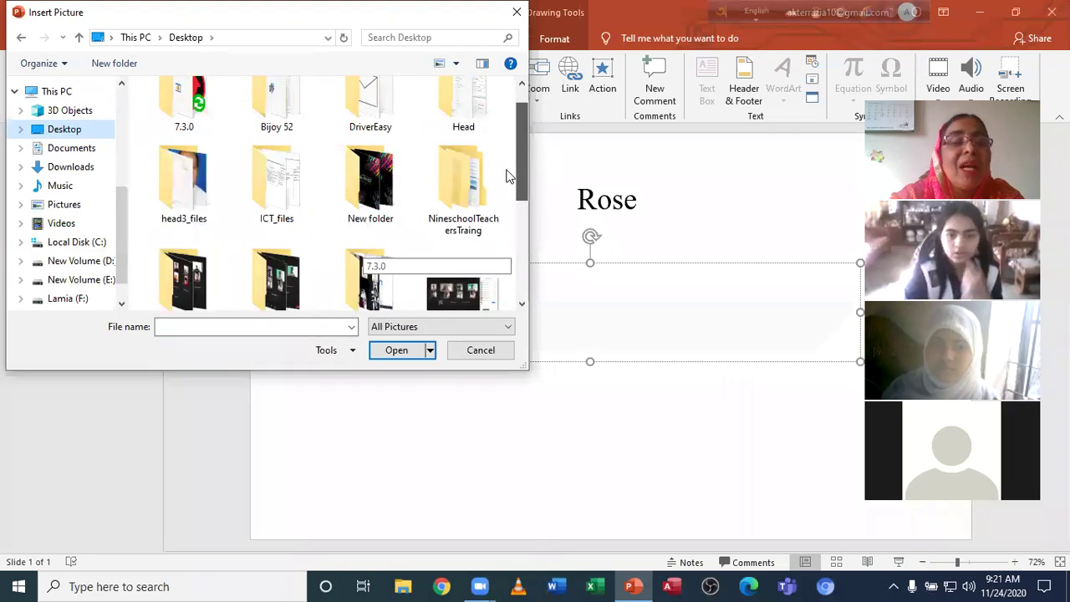
scroll(497, 210, down, 2)
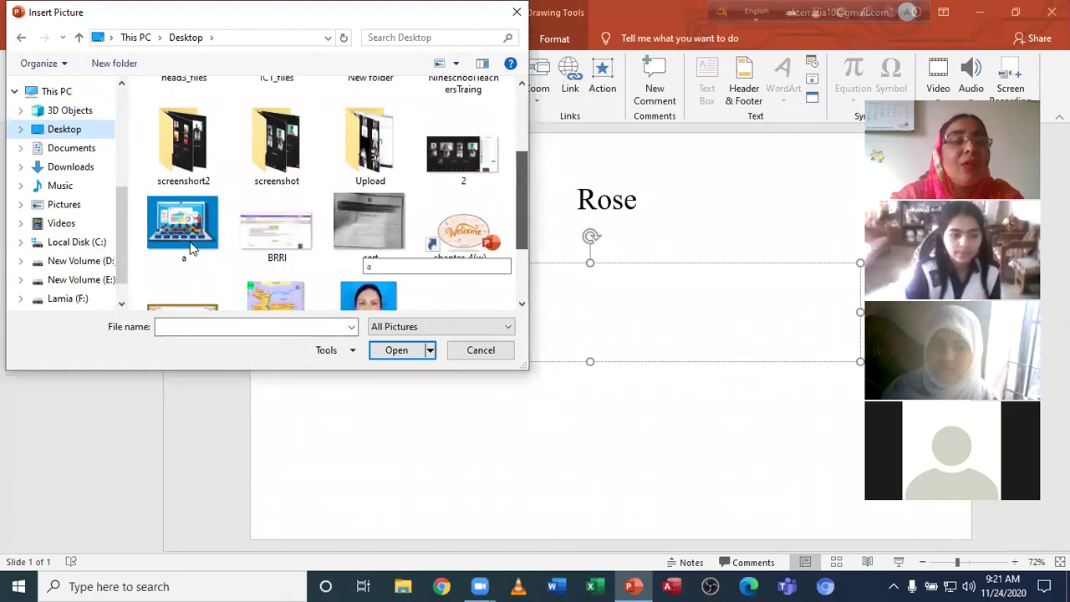
click(215, 224)
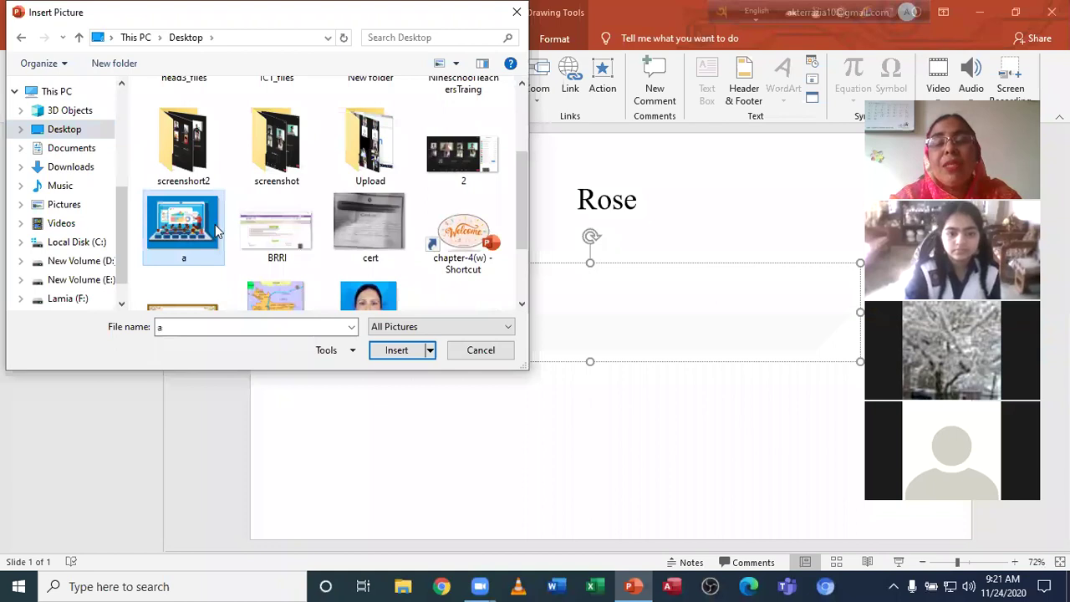
double_click(215, 224)
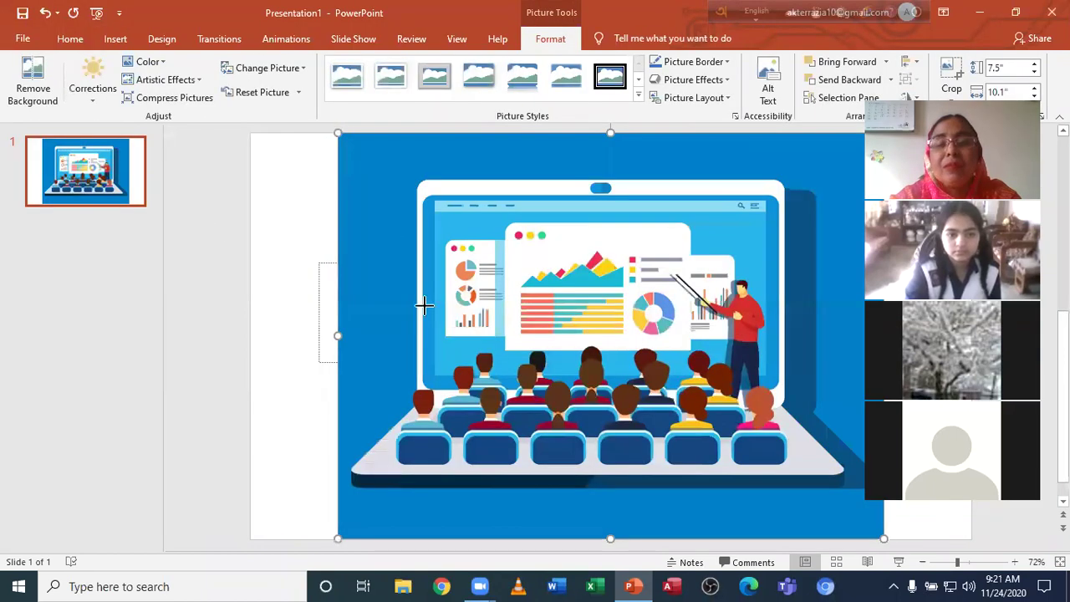
Step: Shrink the laptop picture to about 3.55 × 4.78 inches below the title, then select 'Rose'
drag(338, 132, 402, 196)
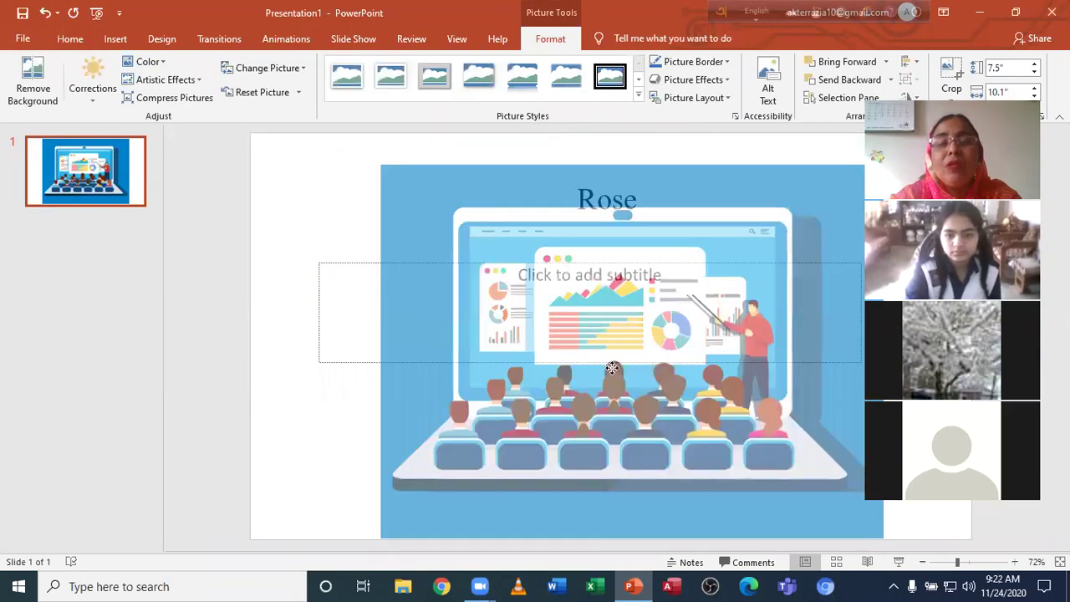
mouse_move(738, 342)
mouse_down()
mouse_move(328, 255)
mouse_move(339, 234)
mouse_up()
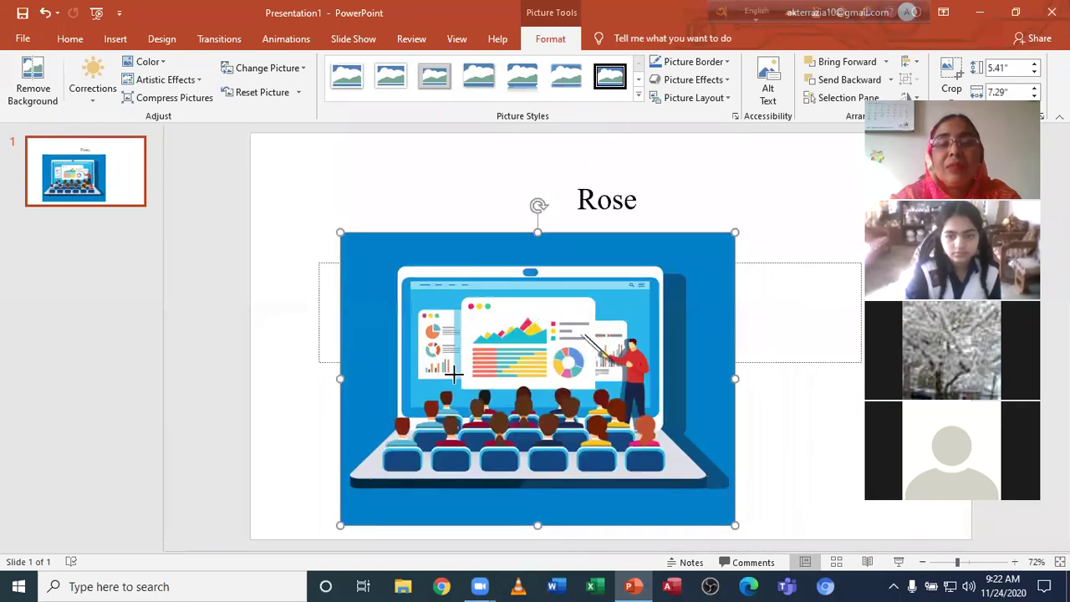
drag(455, 376, 642, 401)
drag(639, 345, 645, 256)
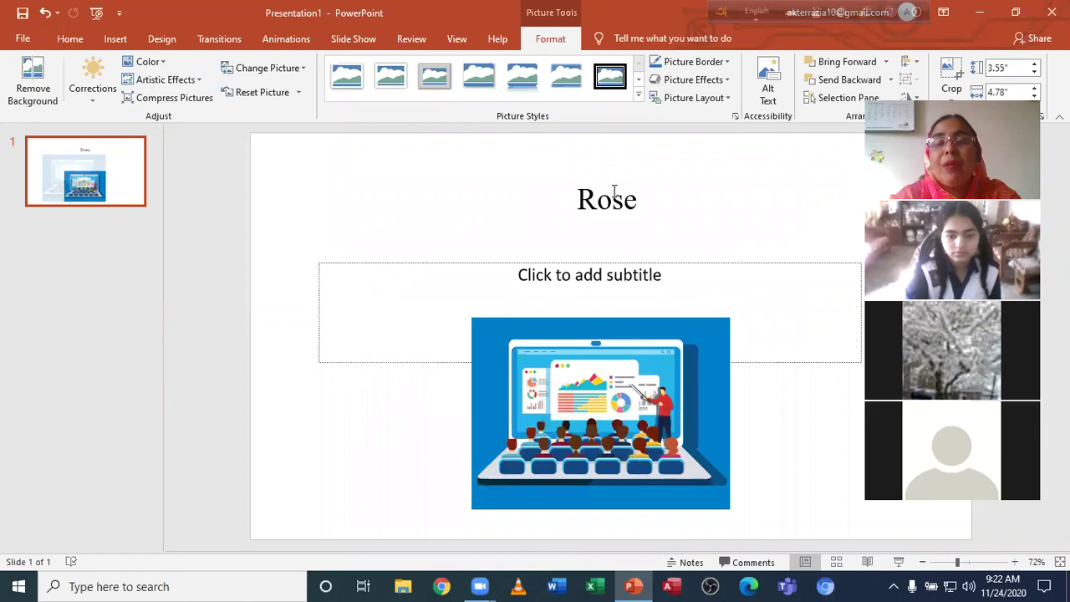
key(ctrl+z)
click(582, 200)
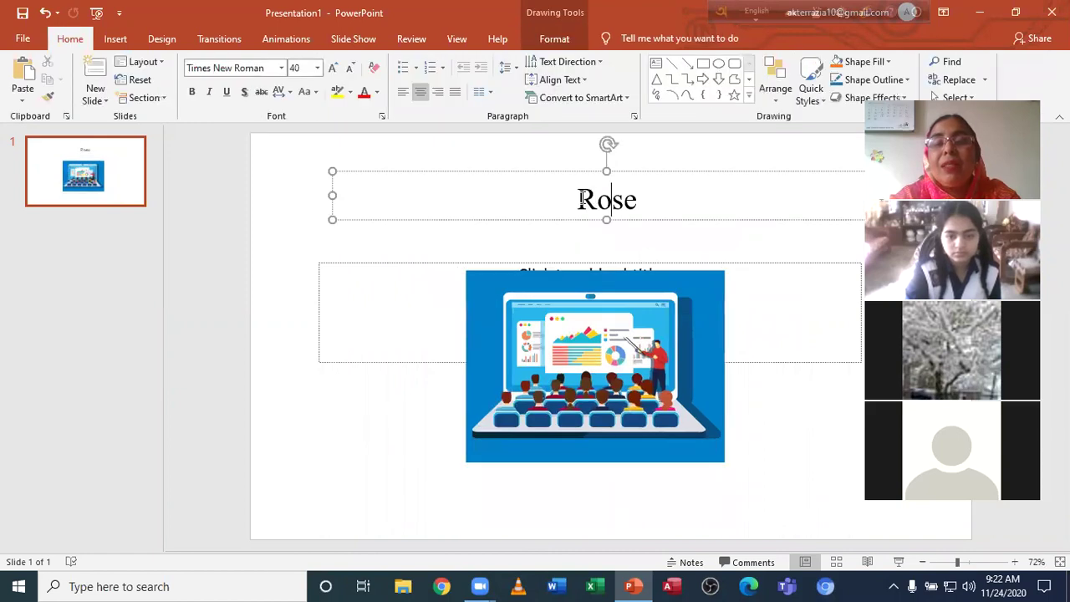
double_click(658, 198)
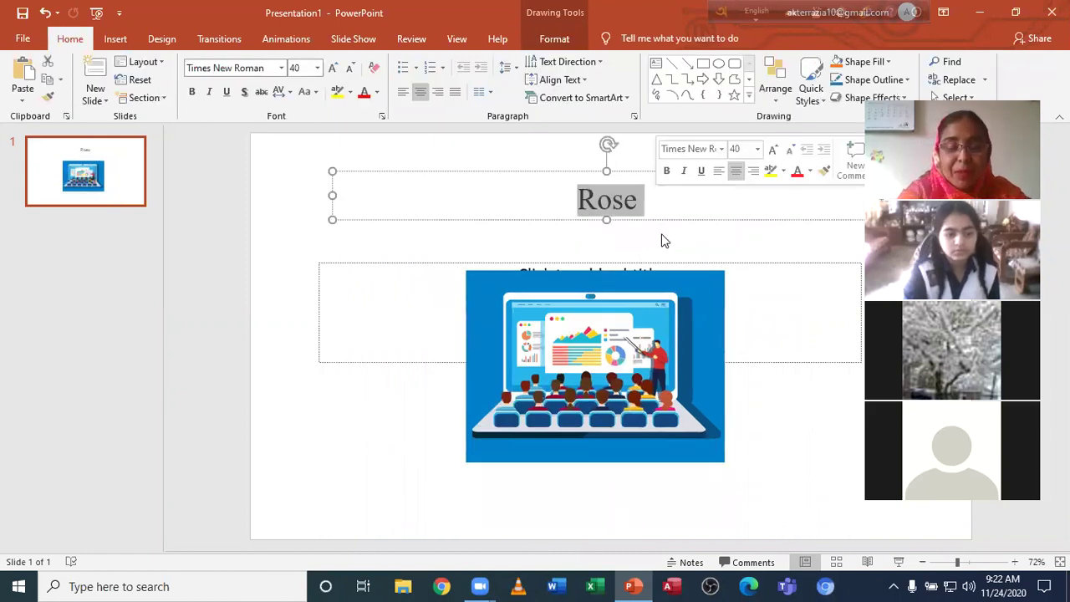
Step: Replace the title text 'Rose' with 'Welcome'
key(Delete)
text(M)
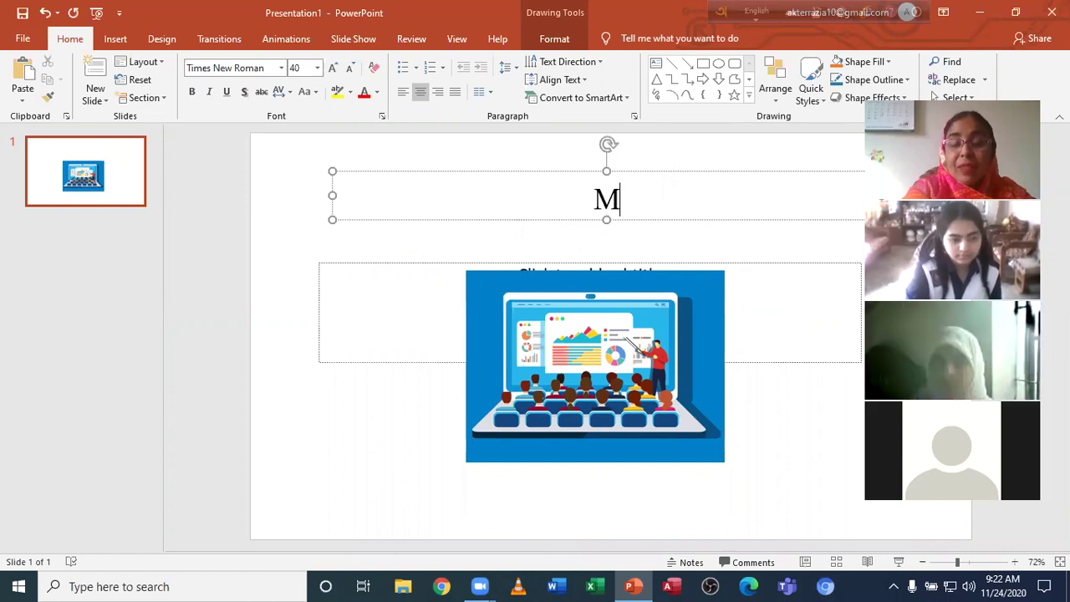
text(ul)
key(BackSpace)
key(BackSpace)
key(BackSpace)
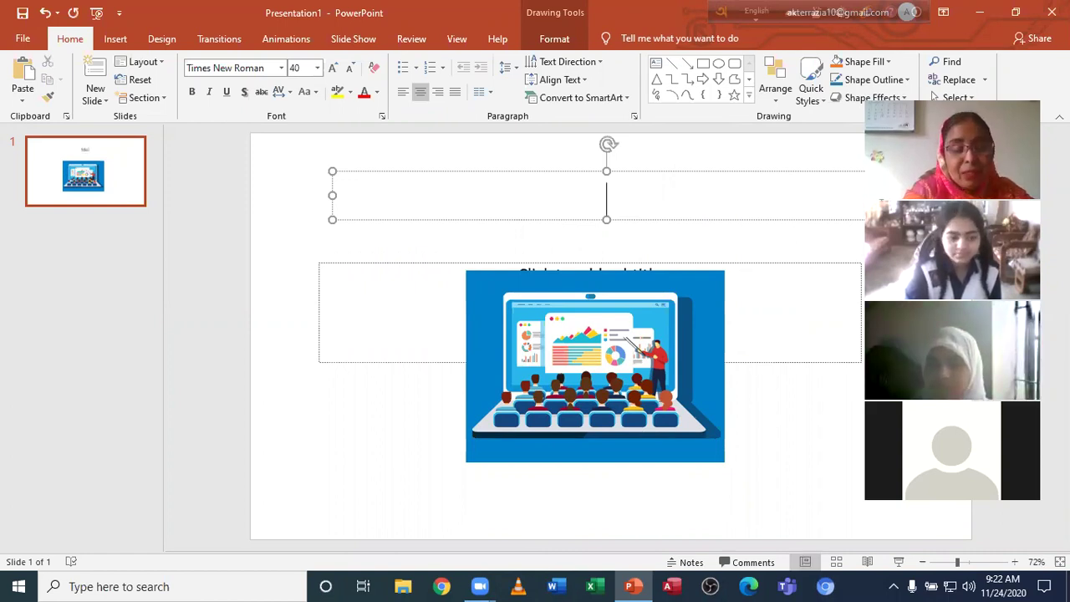
text(We)
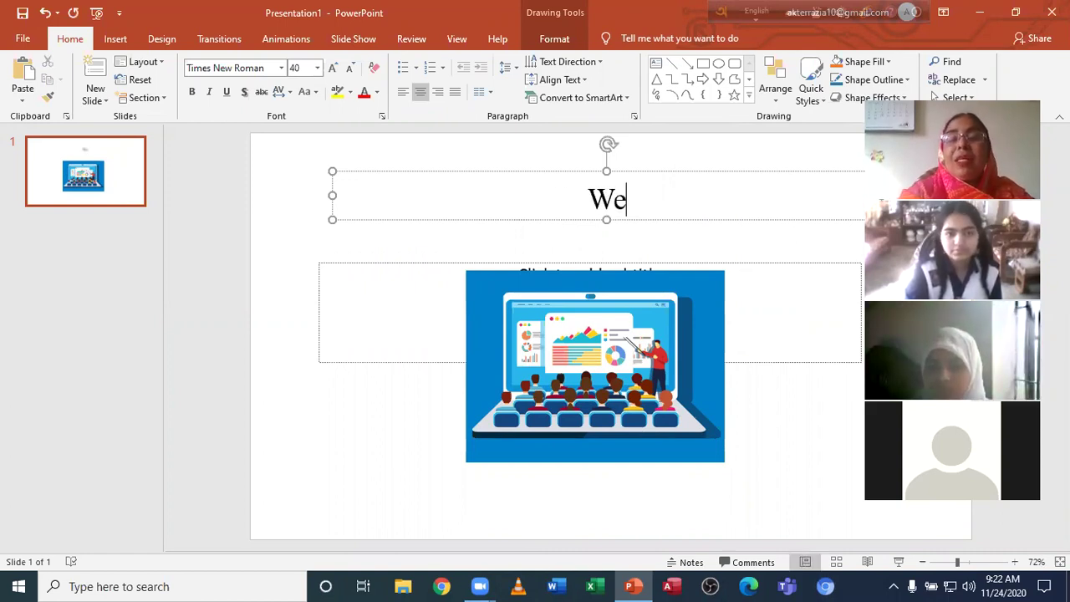
text(lcome)
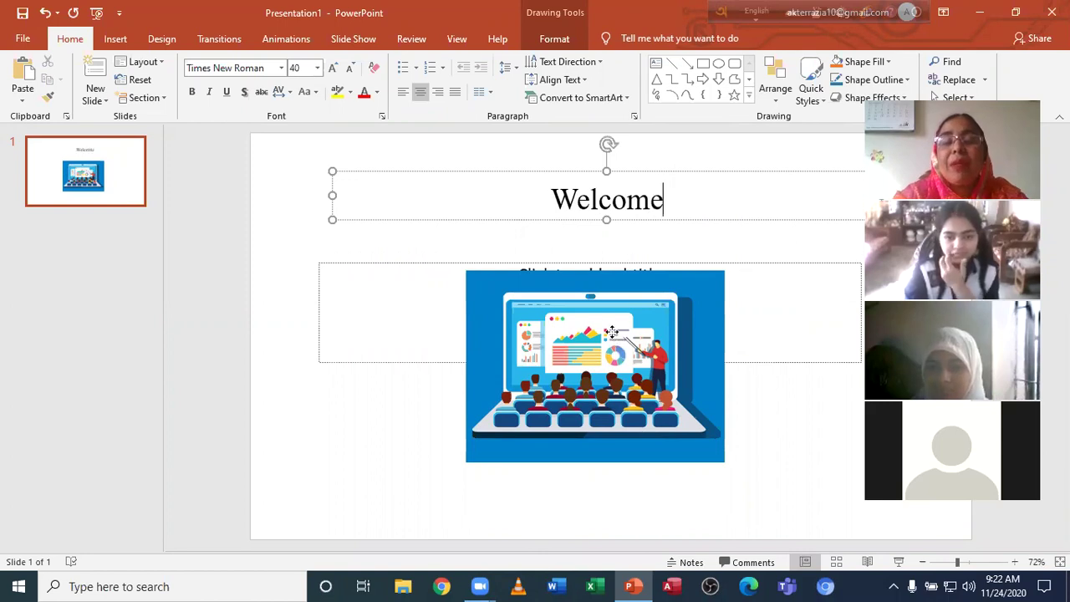
Step: Nudge the laptop picture slightly up and left beneath the title
click(612, 332)
drag(535, 347, 523, 317)
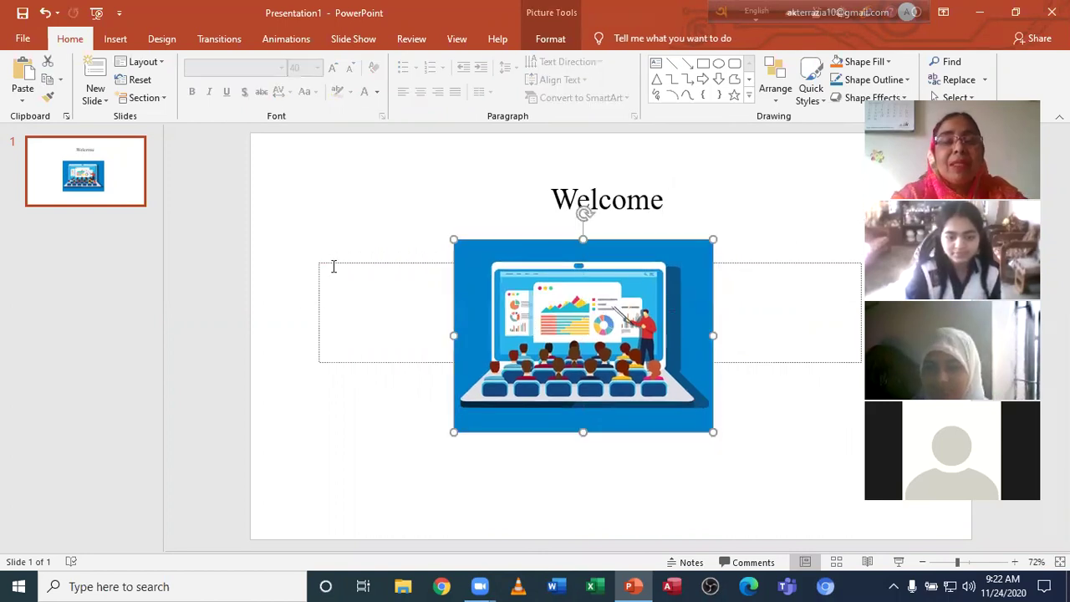
click(330, 283)
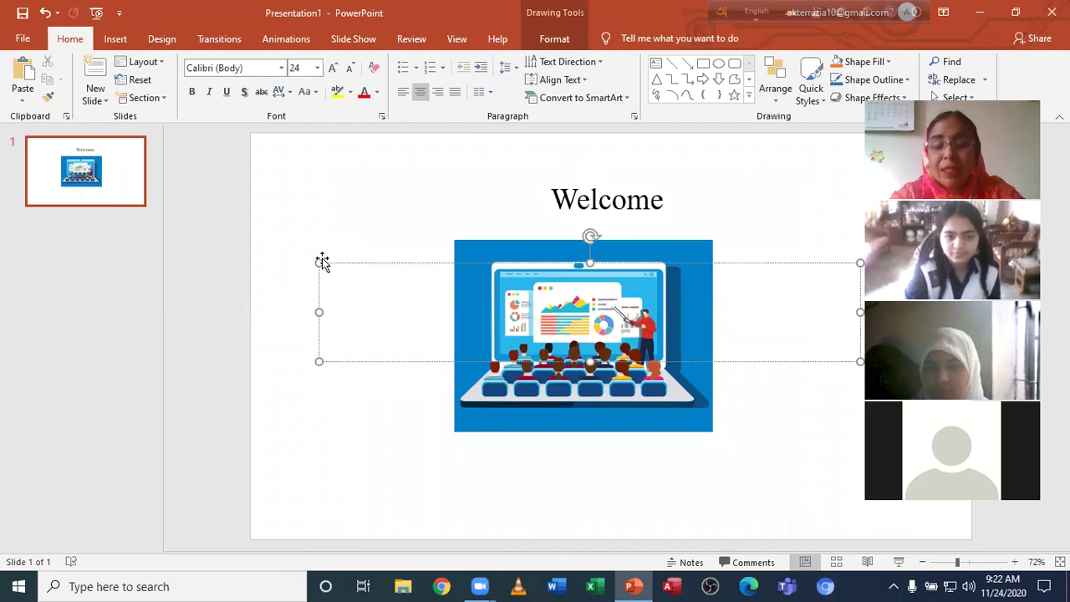
key(Escape)
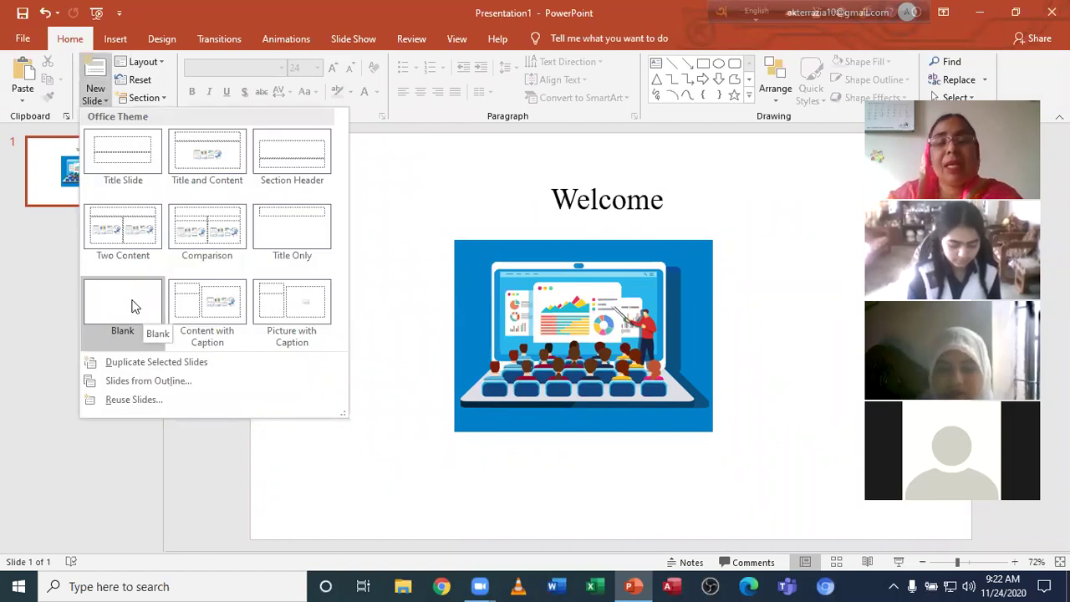
Step: Add a blank second slide and choose to insert a video from this PC
click(134, 306)
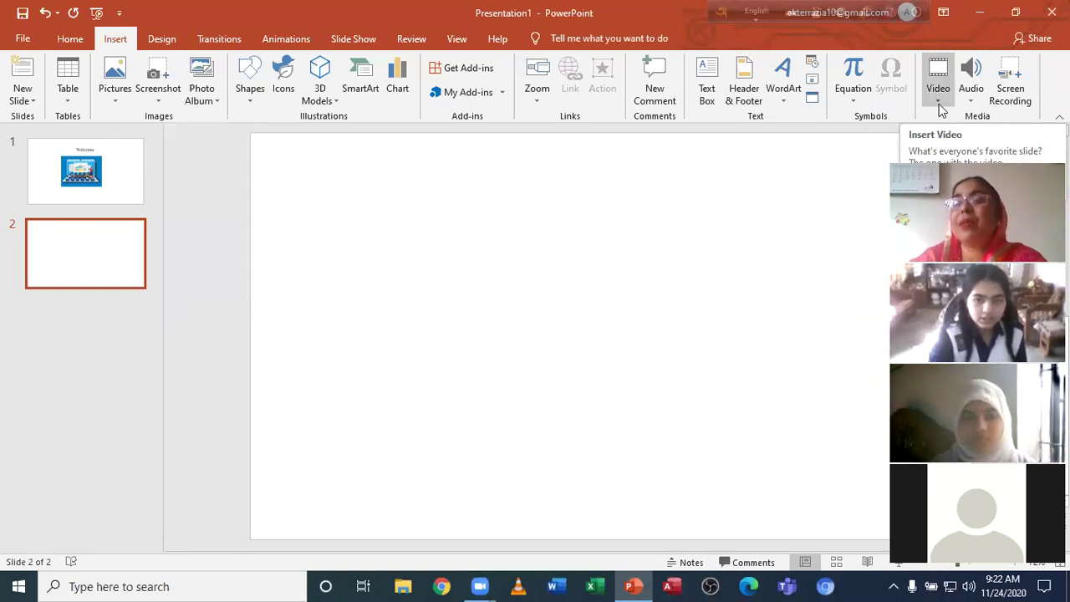
click(941, 109)
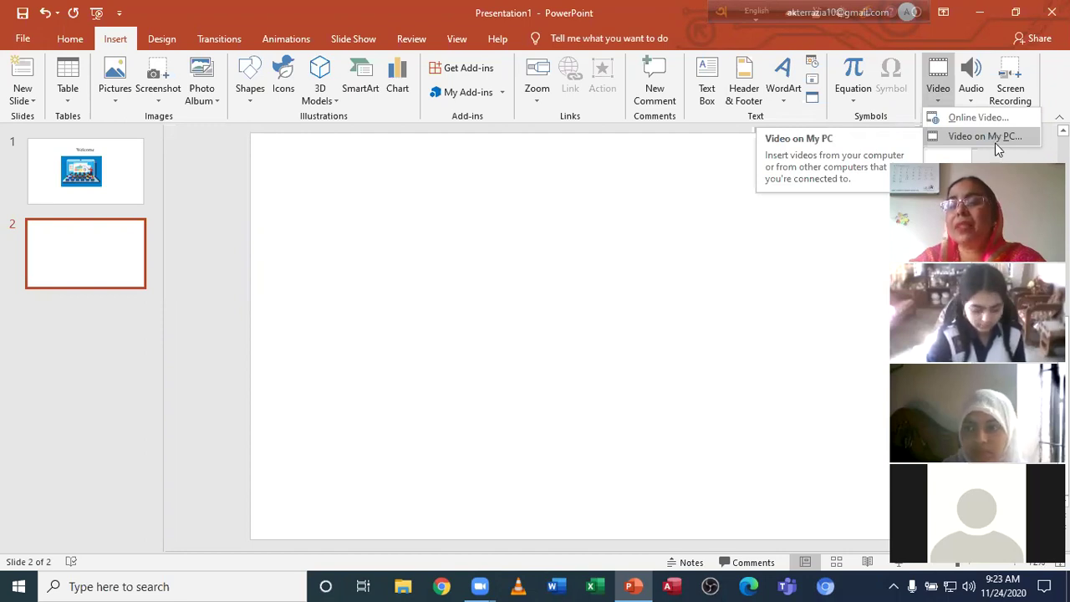
click(986, 136)
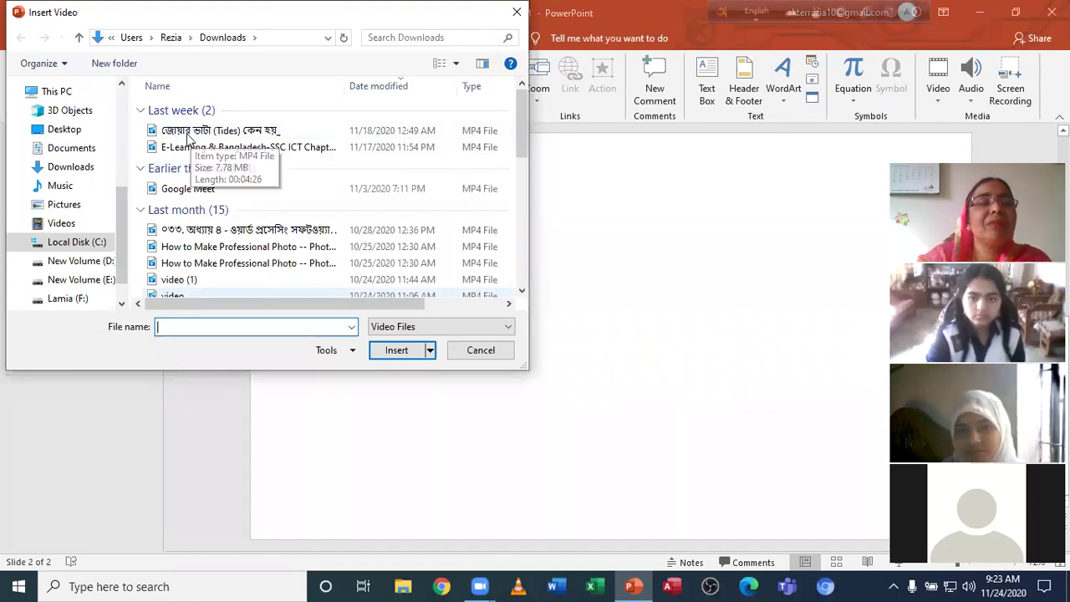
Step: Insert the chosen video onto slide 2, shrink it and reposition it
double_click(189, 132)
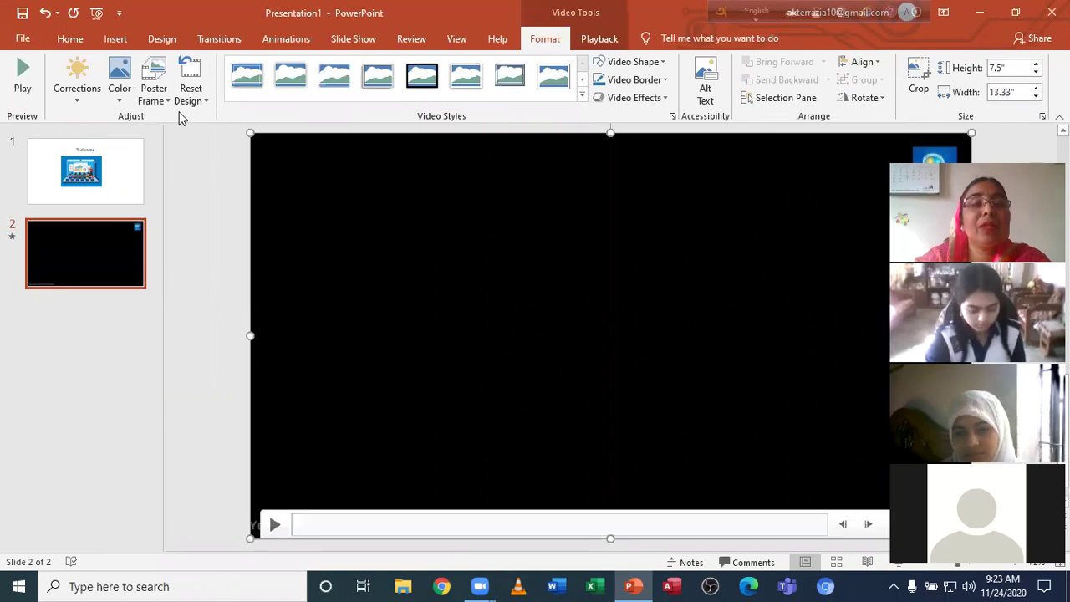
mouse_move(248, 131)
mouse_down()
mouse_move(564, 255)
mouse_move(847, 175)
mouse_up()
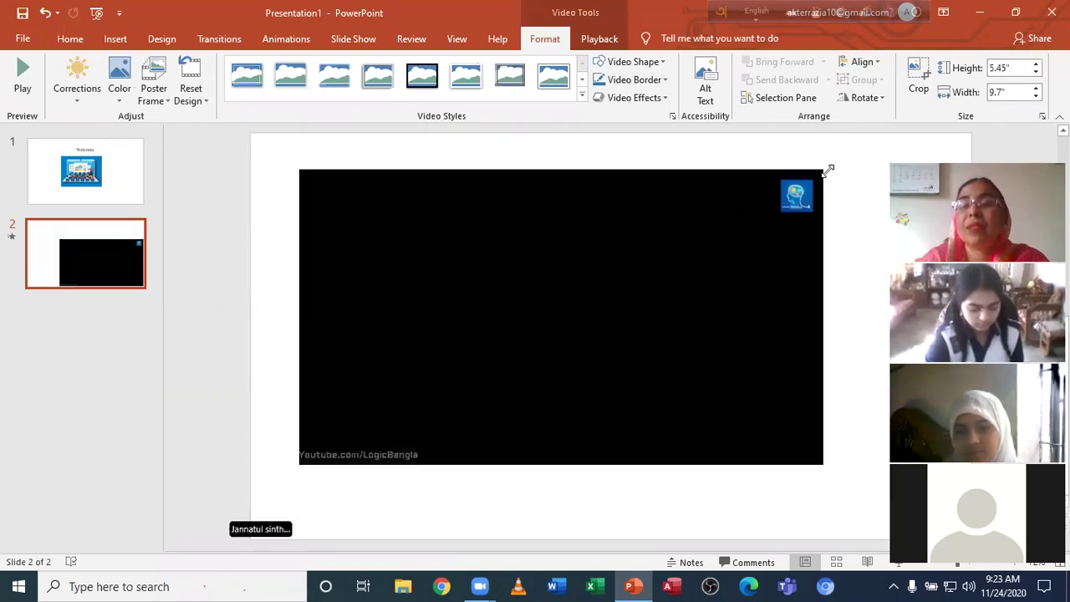
drag(759, 257, 614, 320)
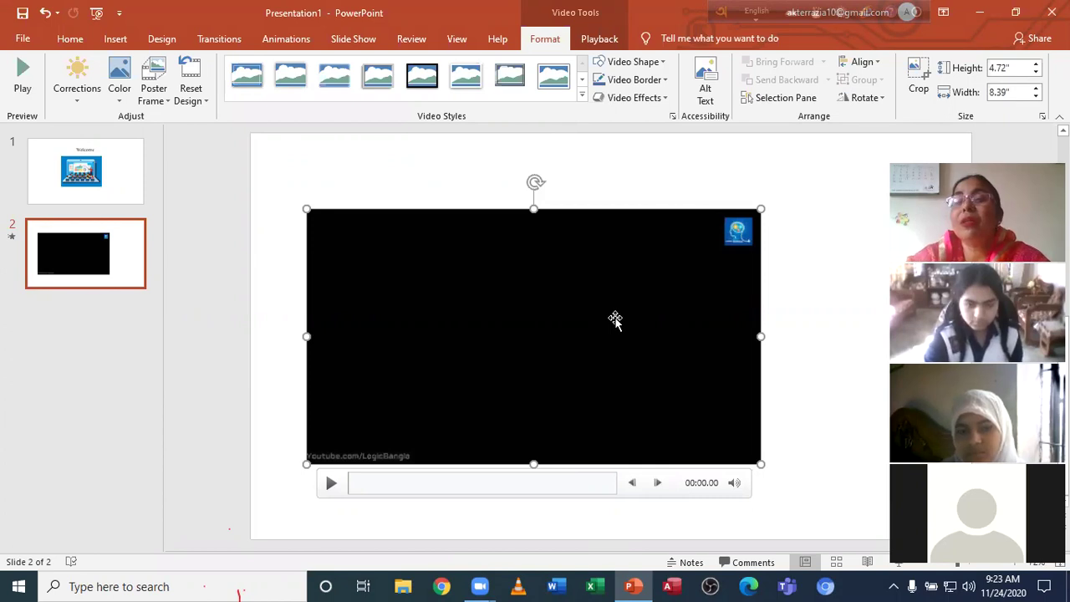
Step: Dismiss the extra video insertion options on the Insert tab
click(117, 45)
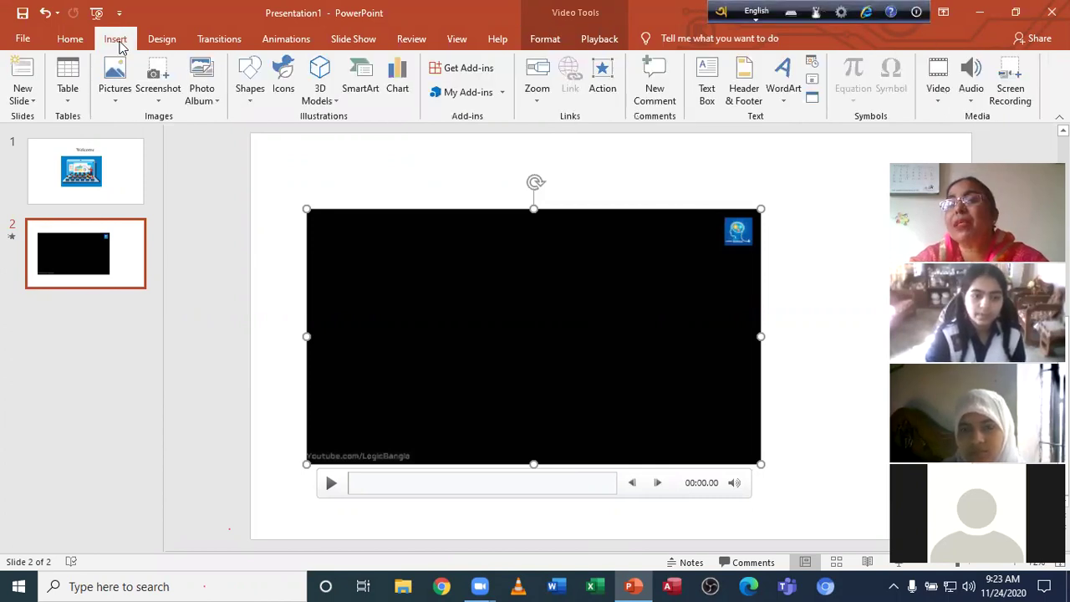
click(938, 98)
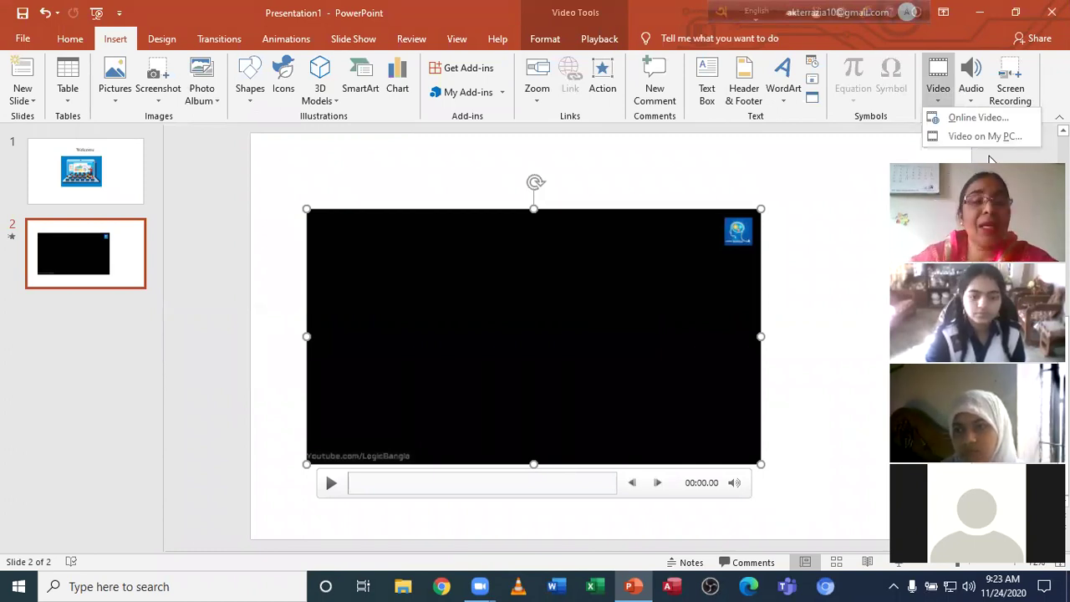
click(154, 267)
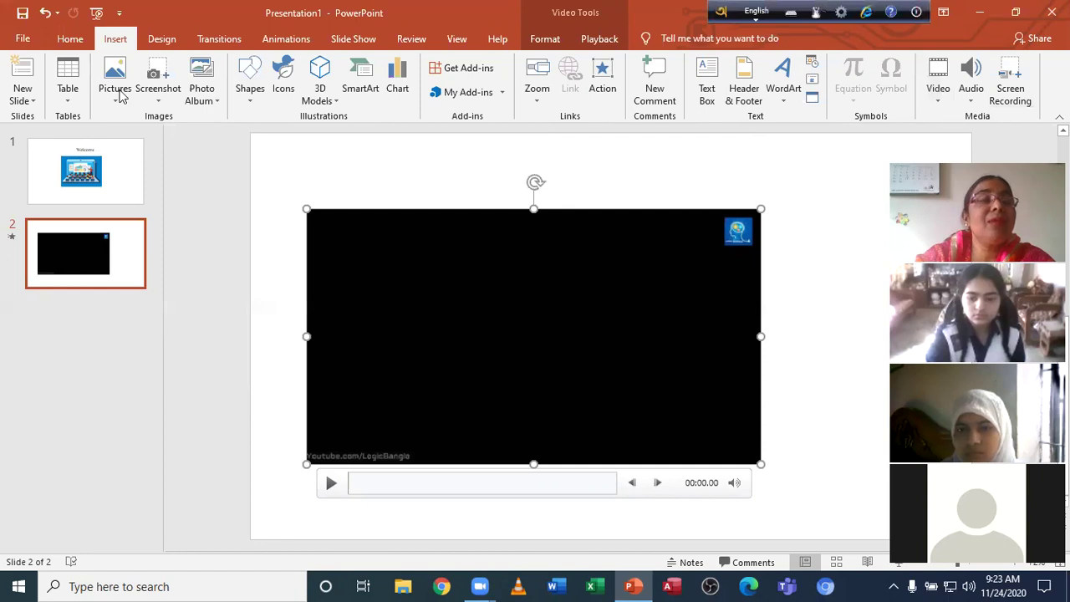
click(71, 40)
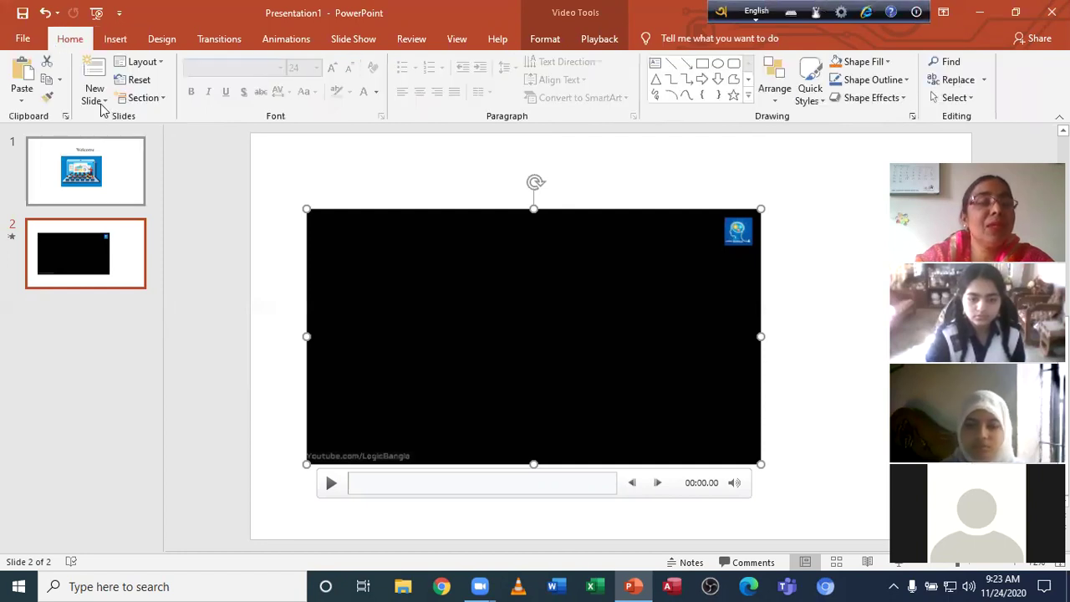
Step: Add blank slide 3 with an 8-column, 6-row table moved slightly lower, then add slide 4
click(100, 102)
click(215, 303)
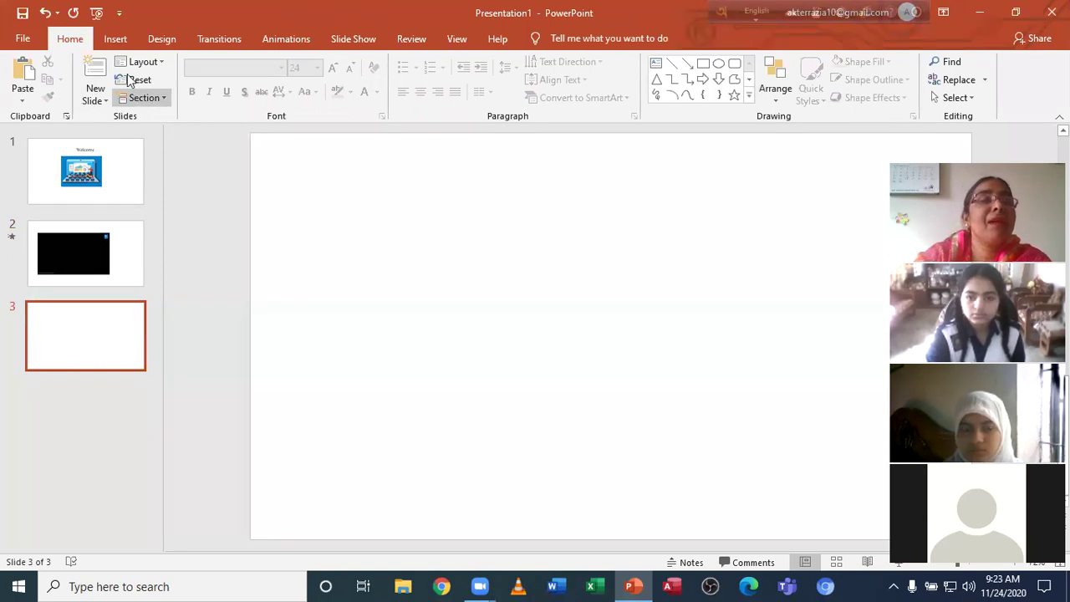
click(115, 39)
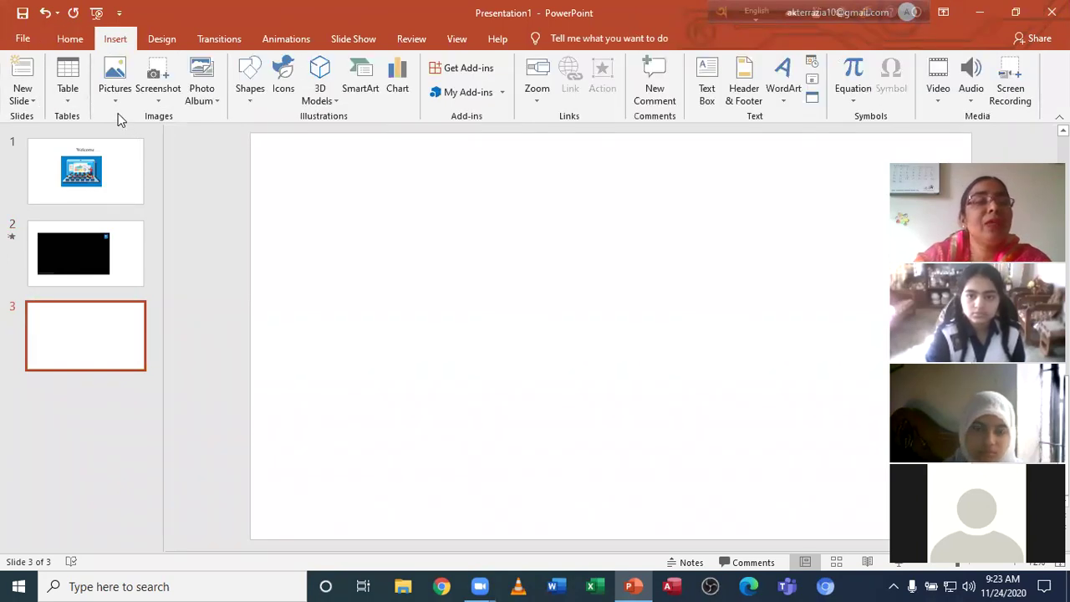
click(67, 101)
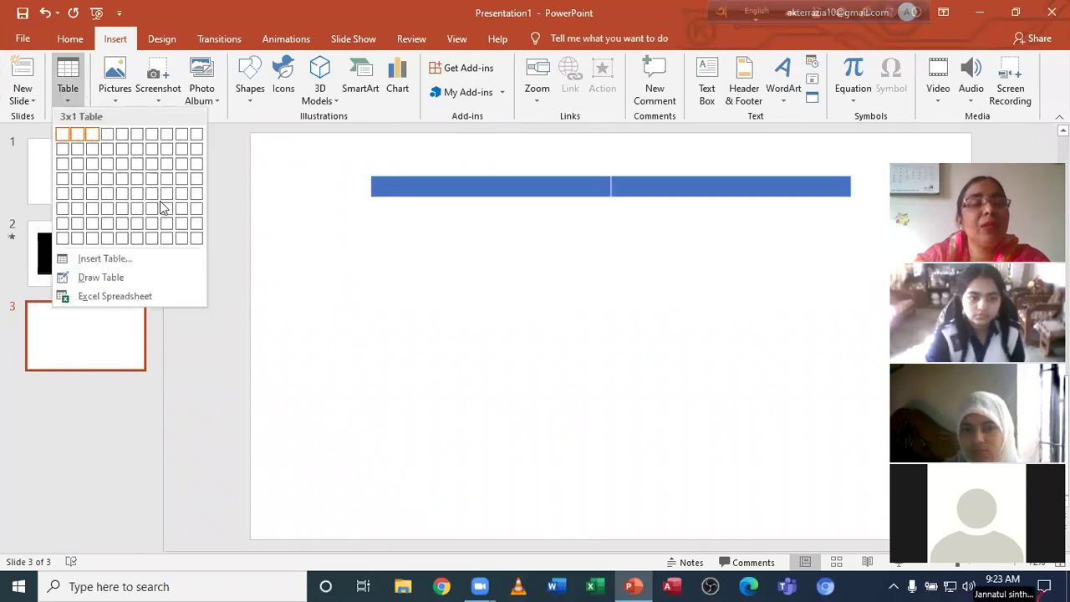
key(Return)
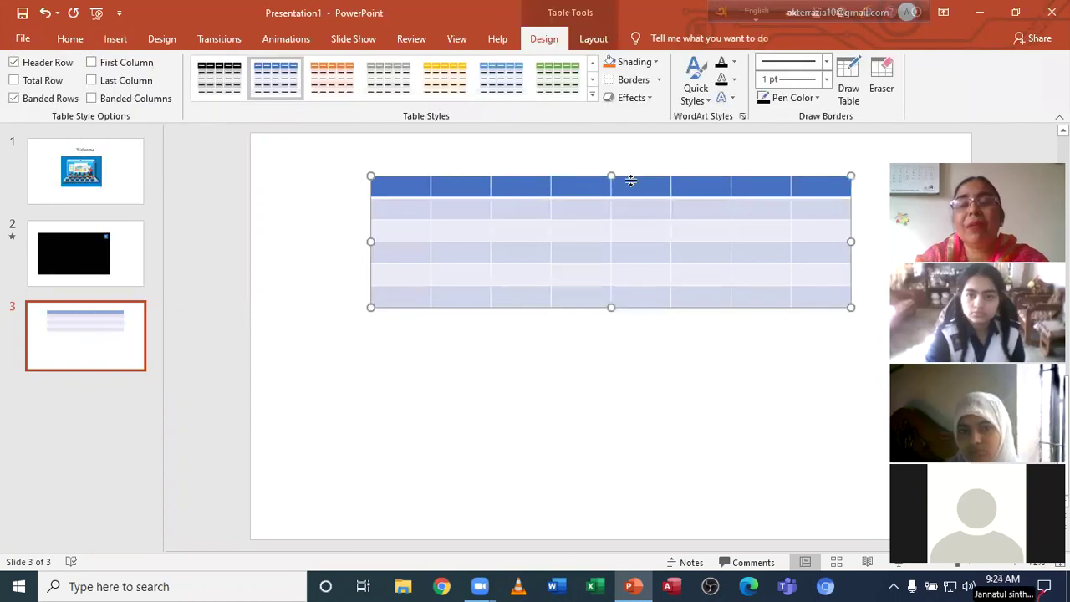
mouse_move(399, 180)
mouse_down()
mouse_move(398, 195)
mouse_move(328, 240)
mouse_up()
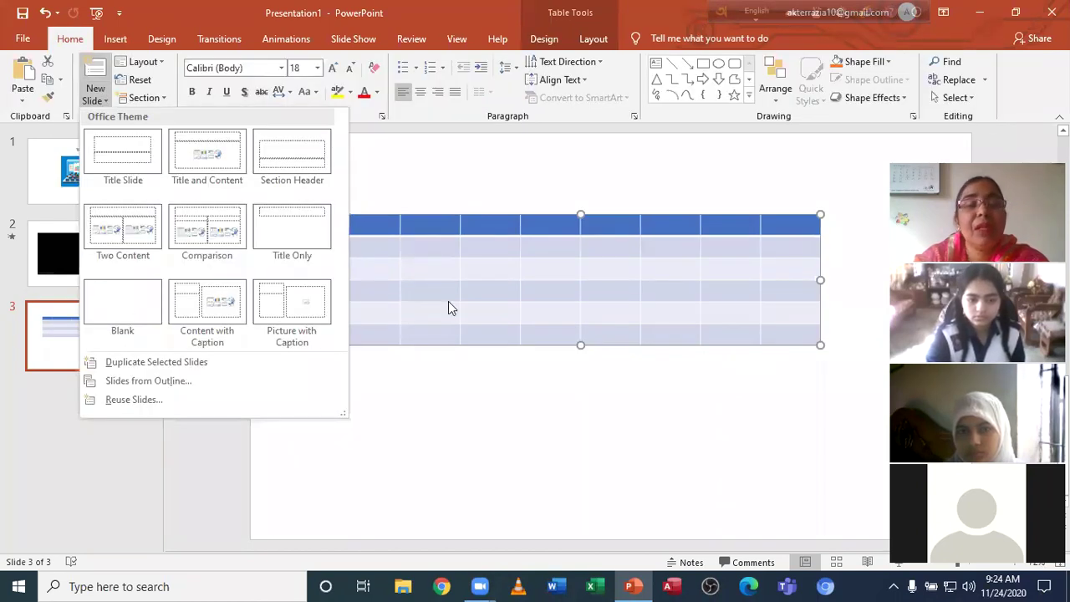
click(123, 301)
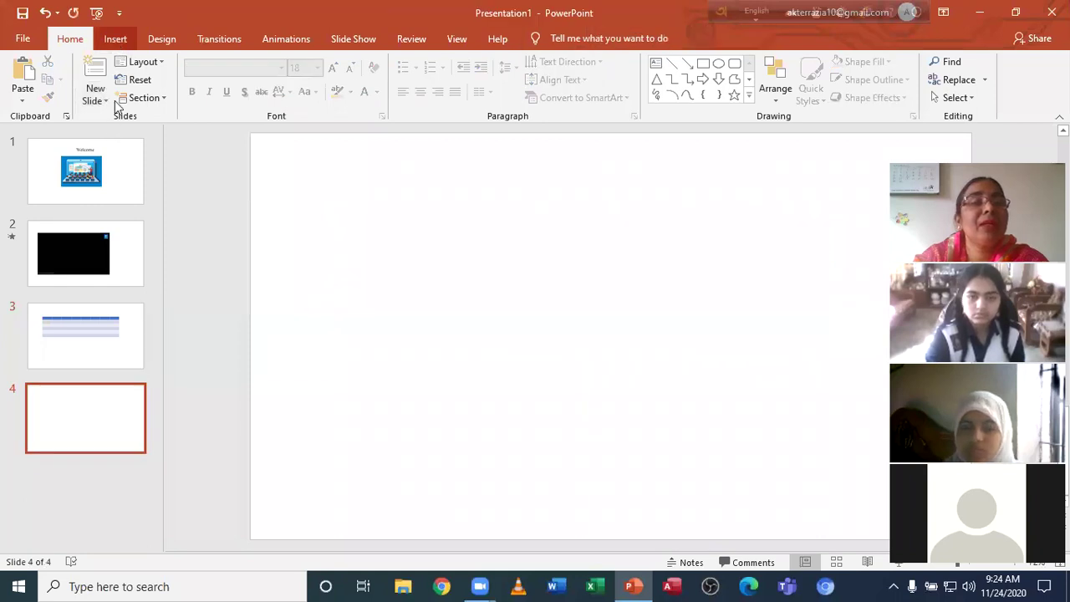
Step: Insert picture '2' from the Desktop's Head > 24-11-20 folder onto slide 4
click(116, 38)
click(114, 87)
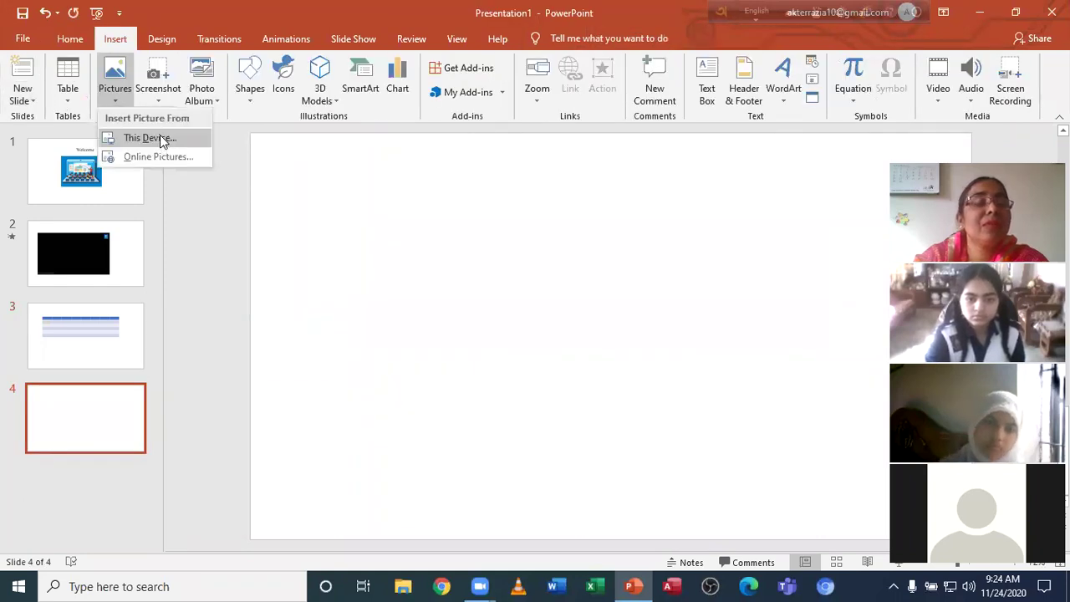
click(161, 139)
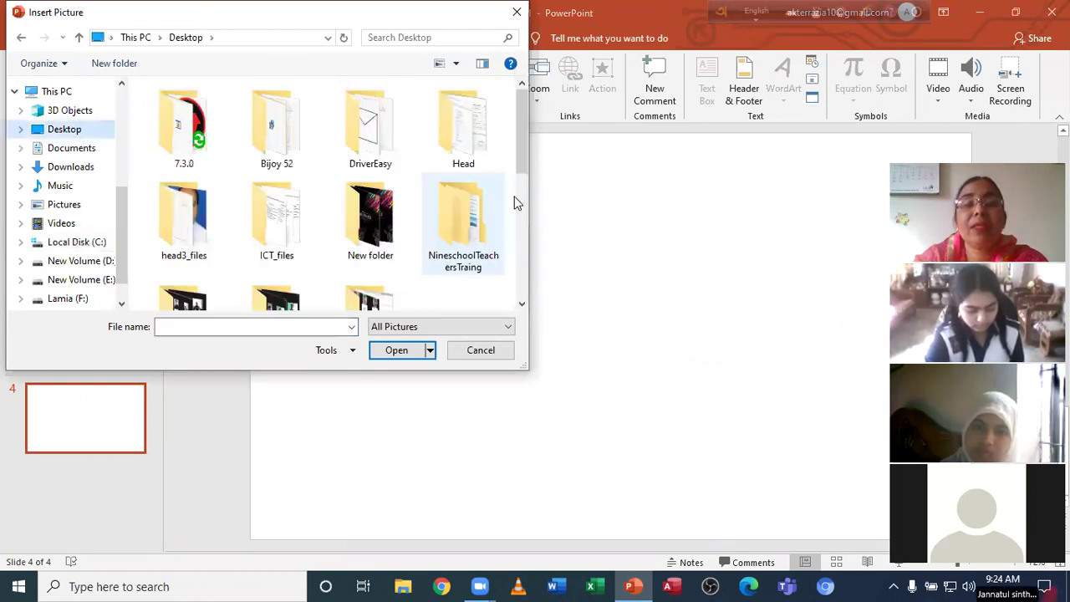
drag(524, 172, 527, 214)
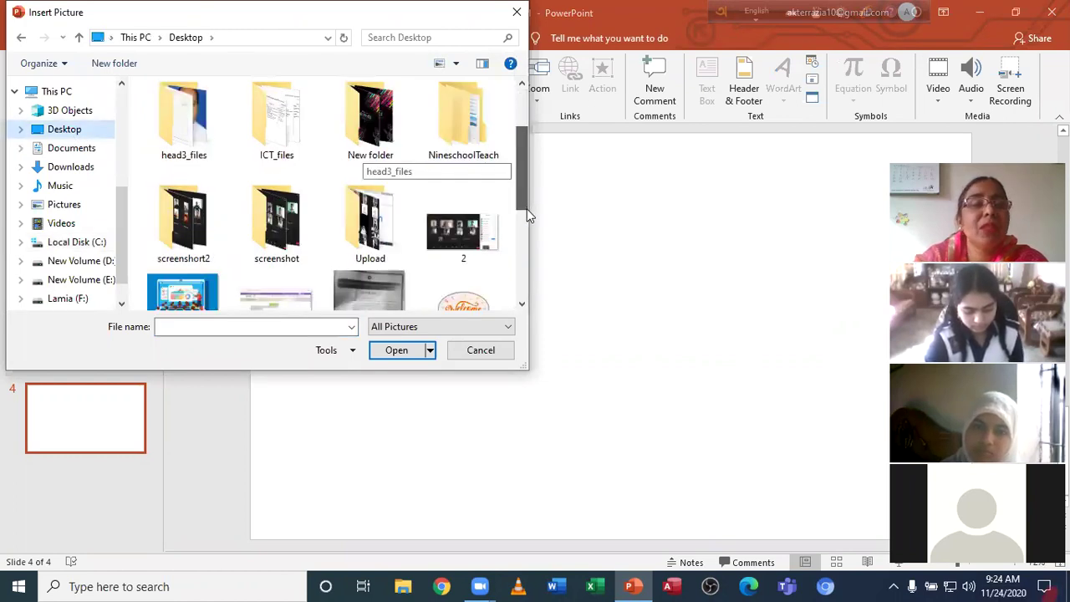
scroll(445, 271, down, 1)
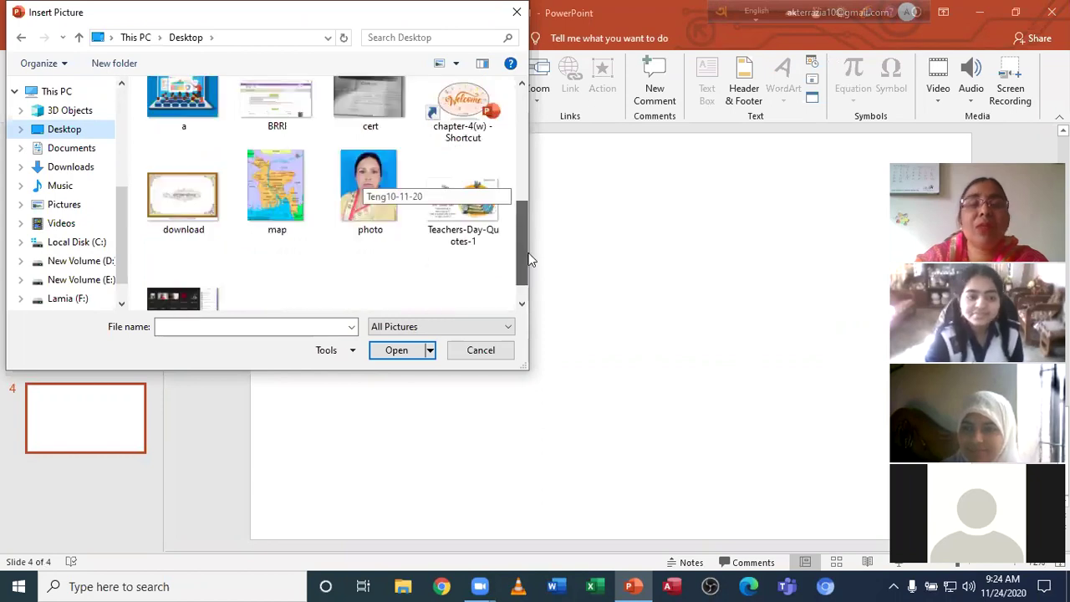
drag(528, 248, 527, 246)
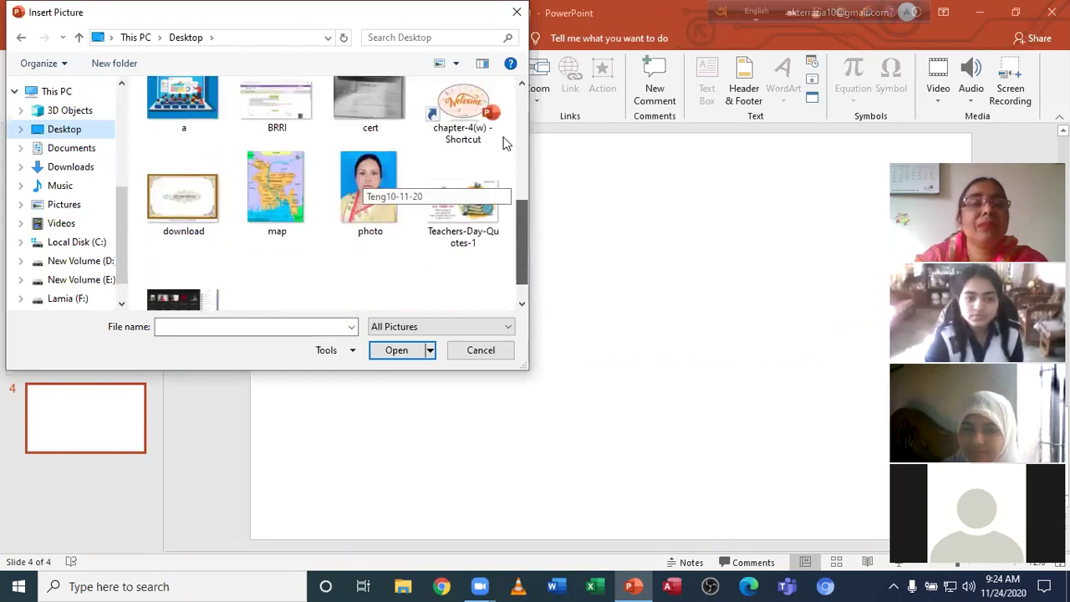
scroll(503, 144, up, 5)
scroll(504, 143, up, 1)
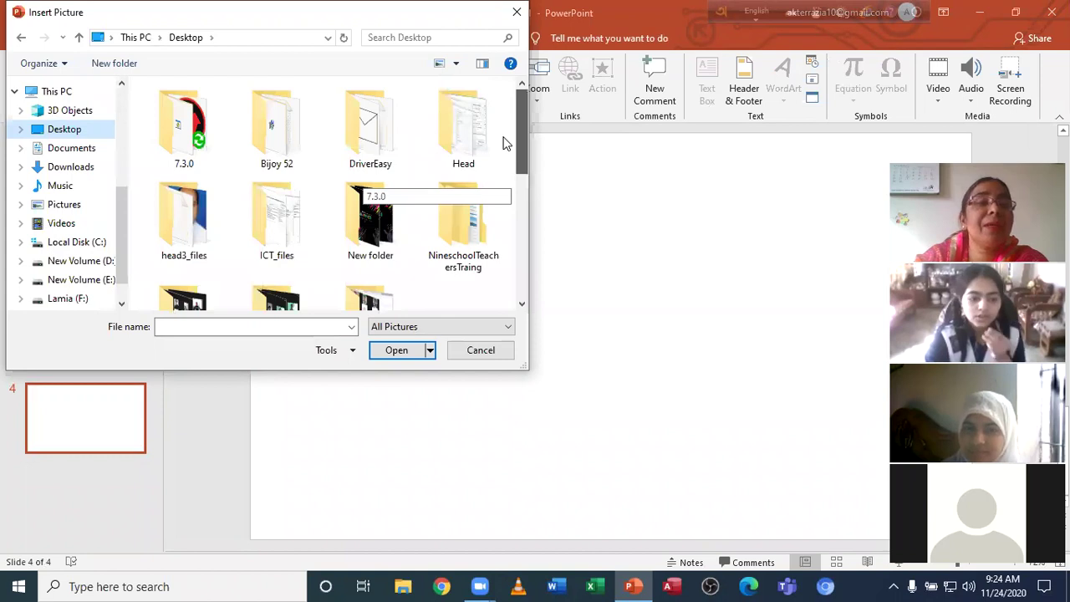
double_click(465, 129)
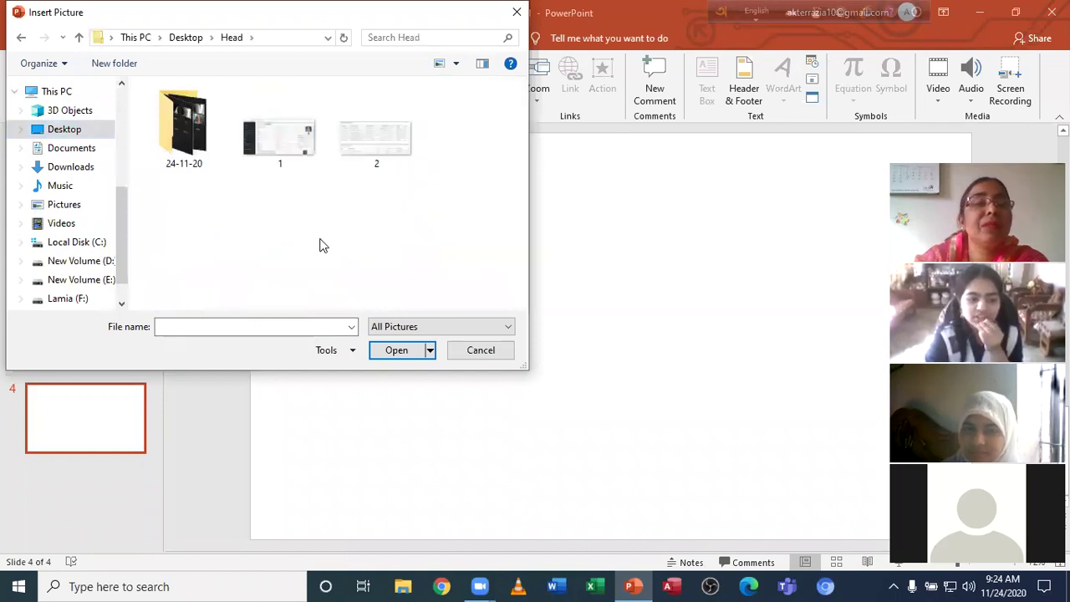
double_click(187, 149)
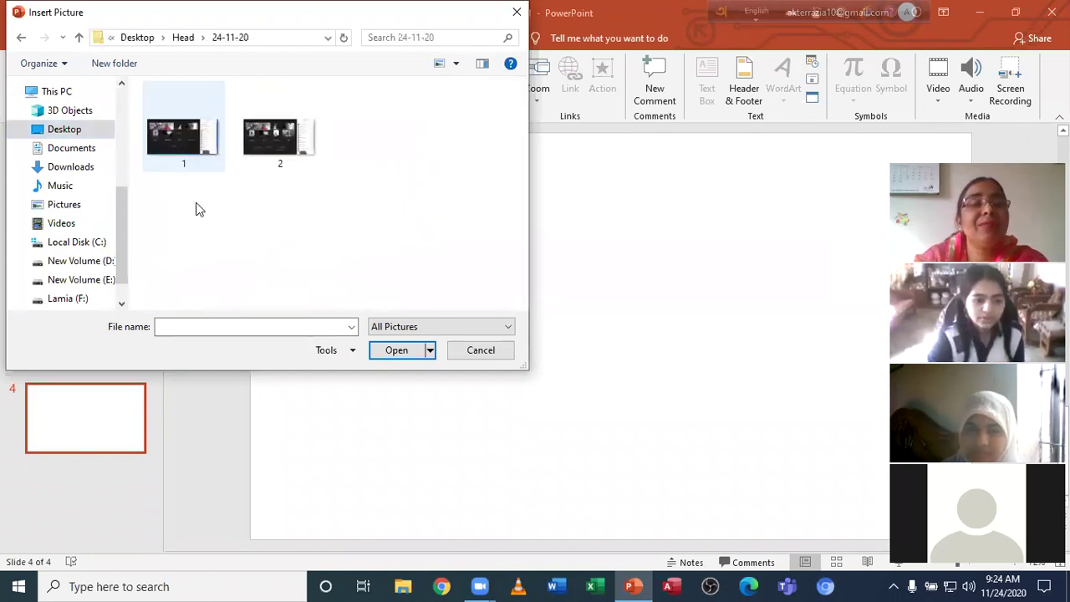
double_click(304, 171)
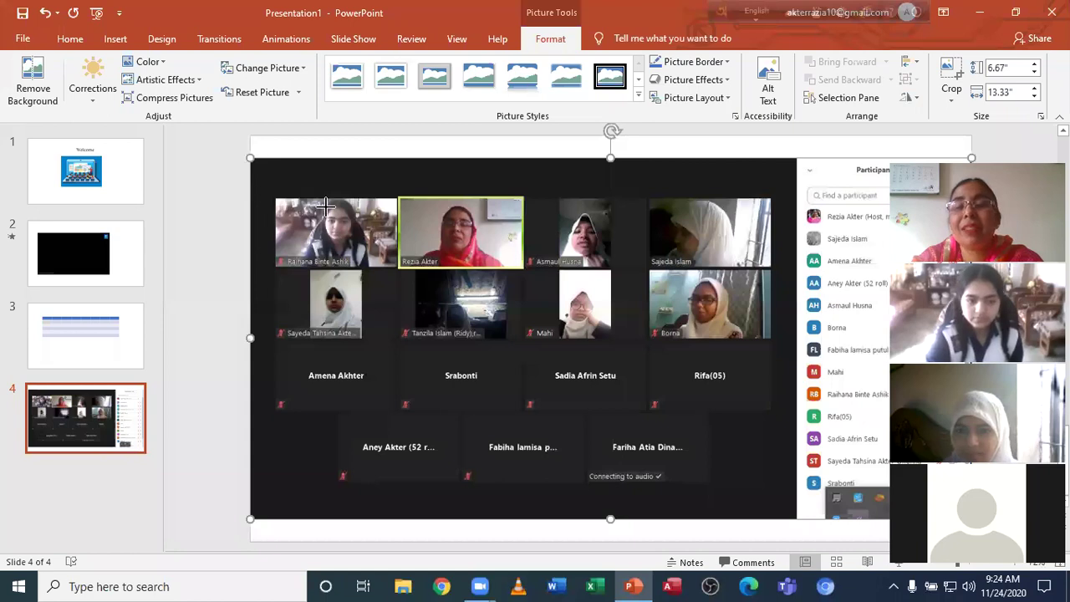
Step: Resize the meeting screenshot to about 5.42 × 10.83 inches and reposition it on slide 4
drag(326, 205, 334, 198)
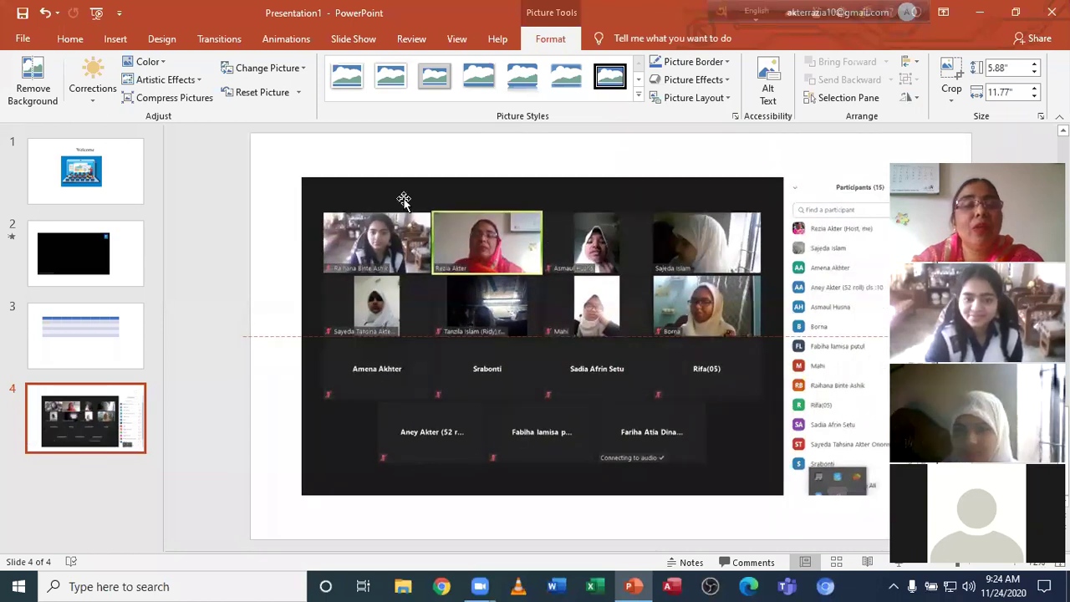
drag(588, 262, 505, 233)
drag(245, 164, 301, 193)
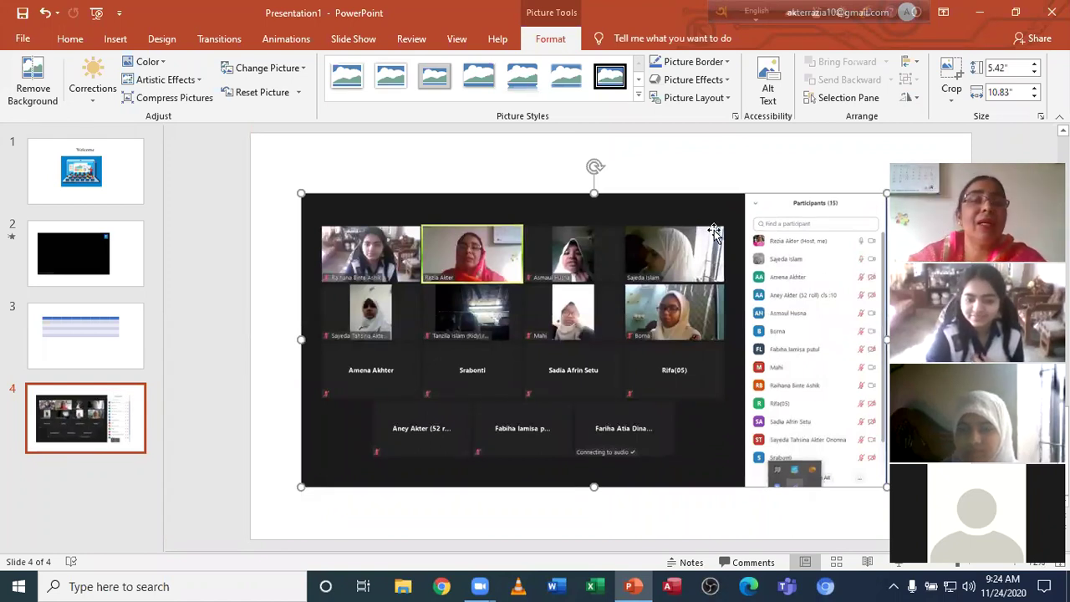
drag(468, 225, 521, 248)
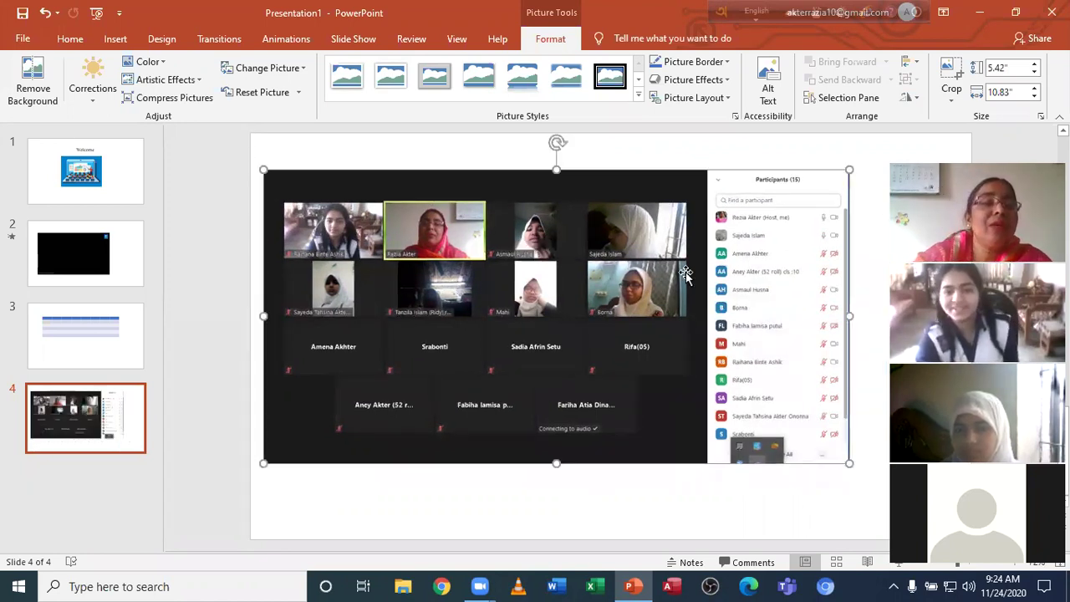
click(117, 175)
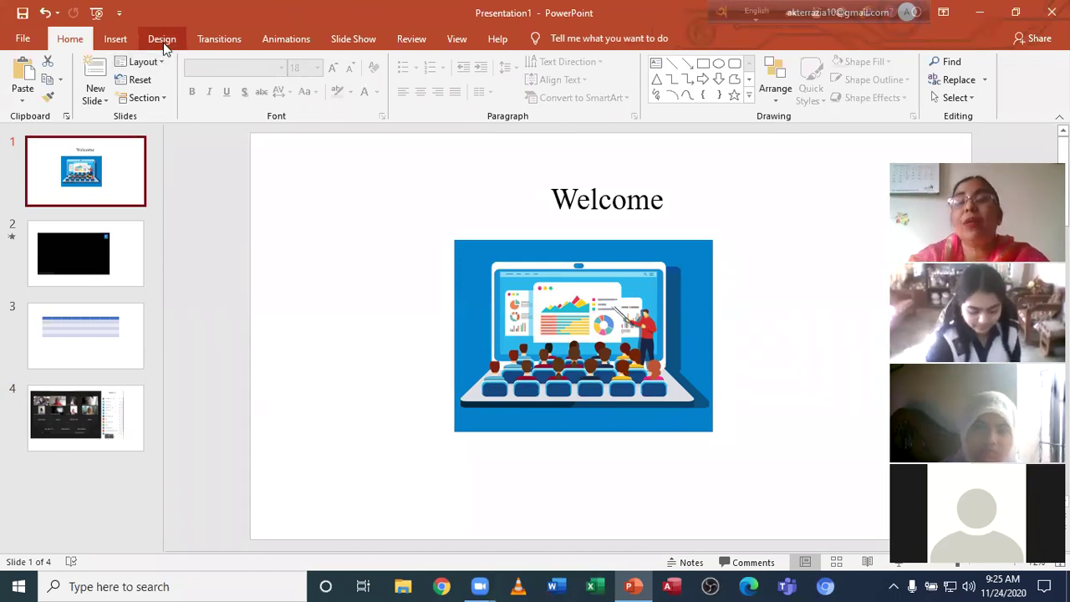
Step: Apply a light woven texture fill background at 0% transparency to all slides
click(163, 42)
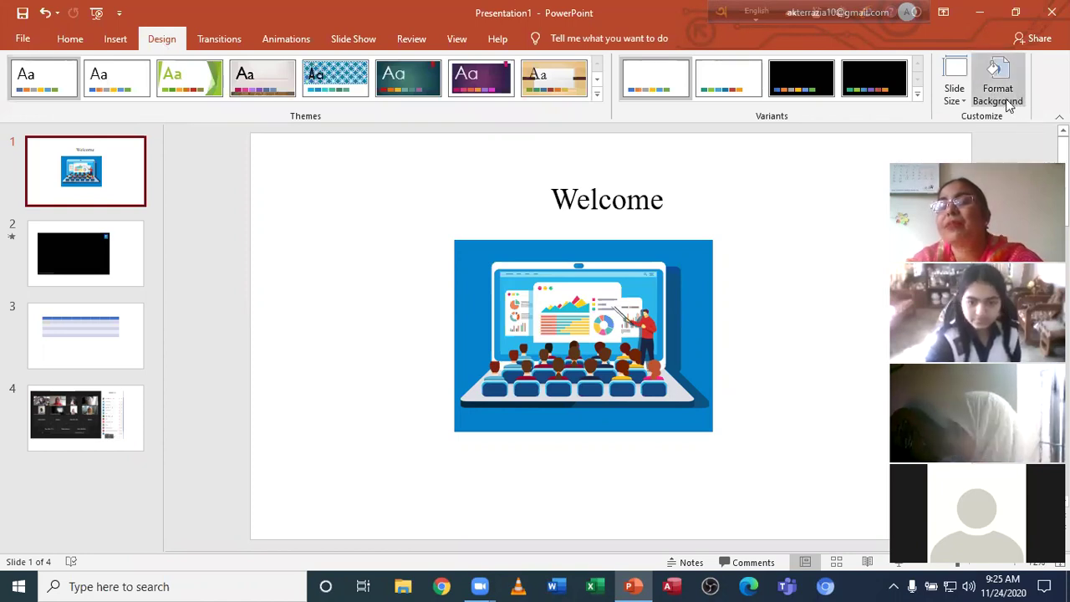
click(1009, 98)
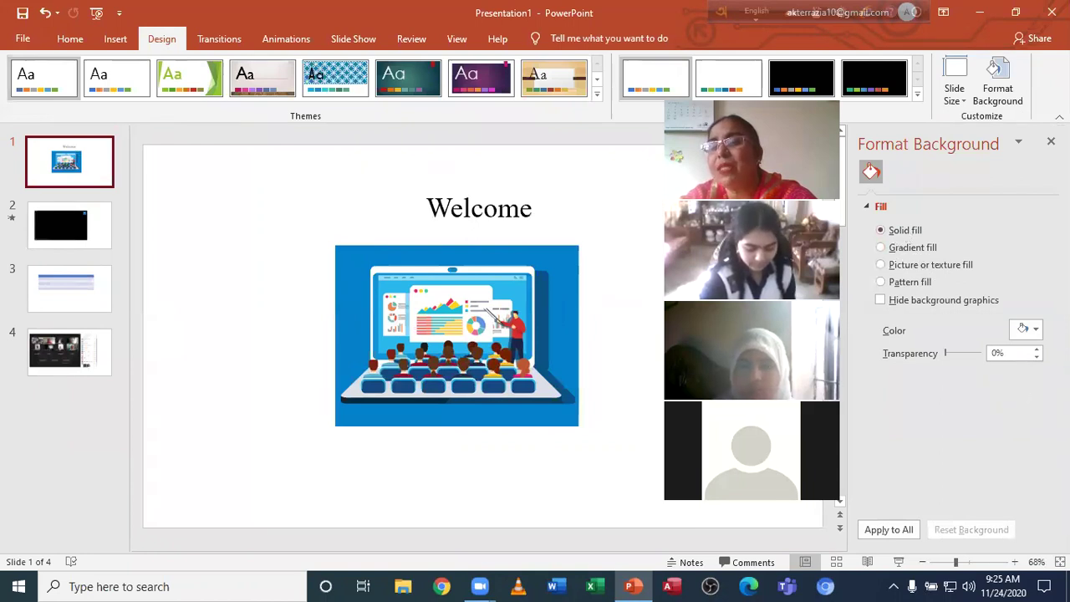
click(944, 266)
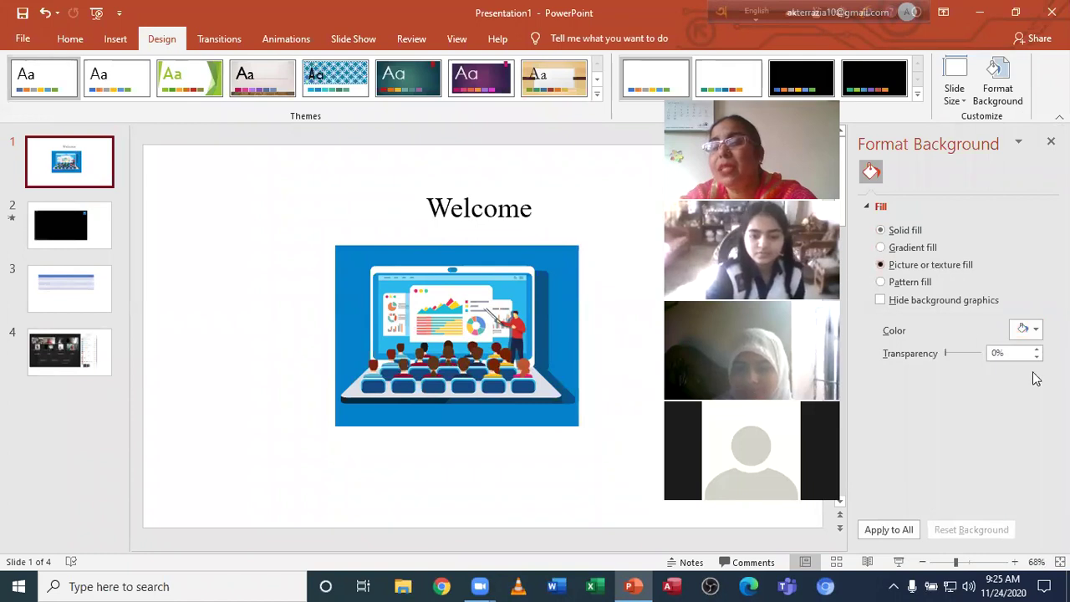
click(1032, 371)
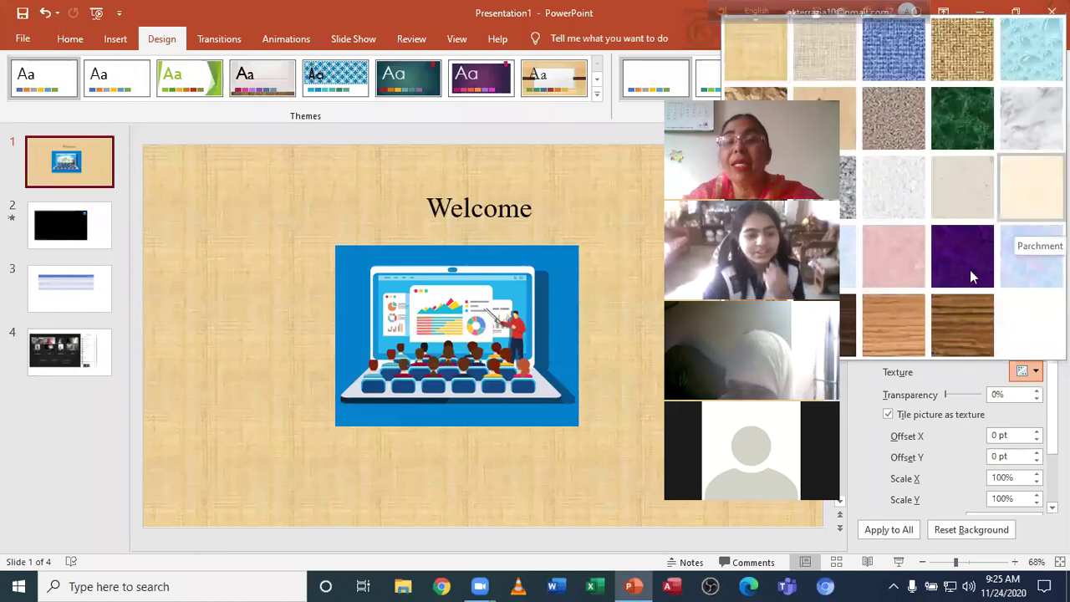
key(Escape)
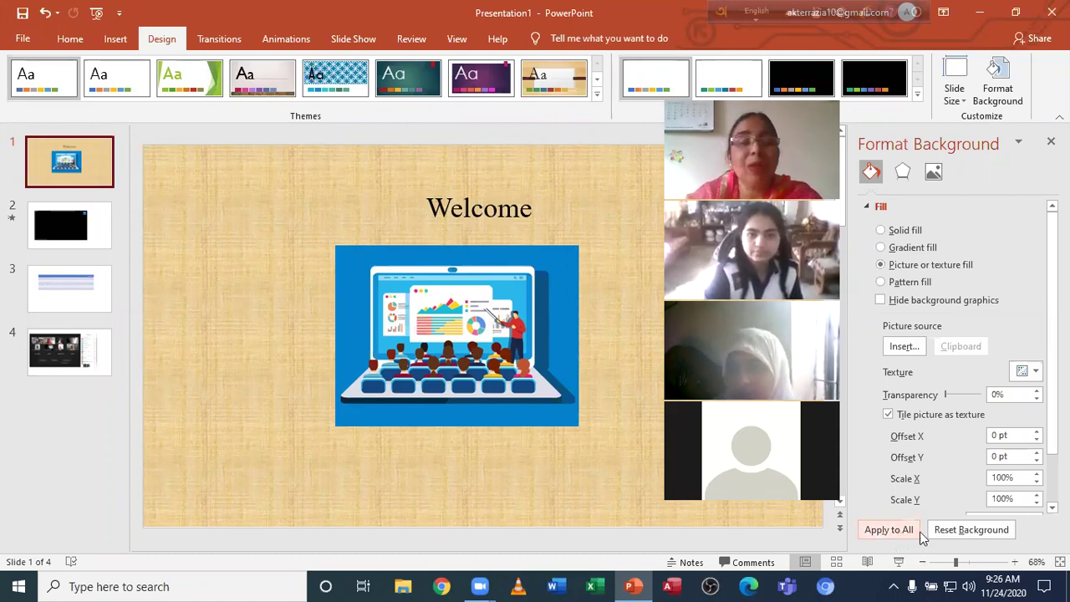
click(915, 532)
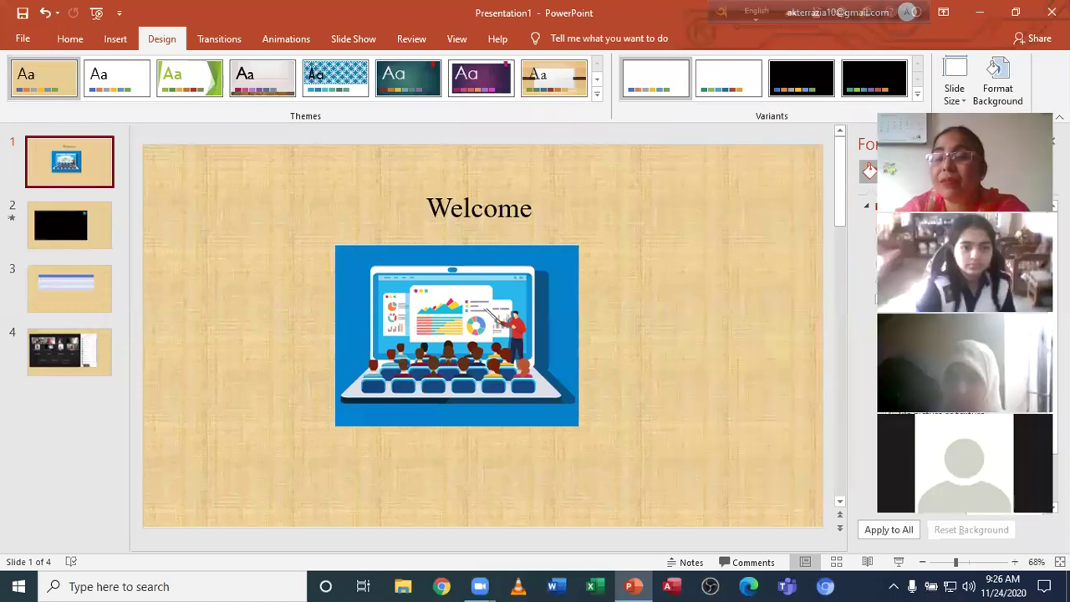
Step: Close the background pane and enlarge the laptop picture, undoing the oversized resize
click(1051, 142)
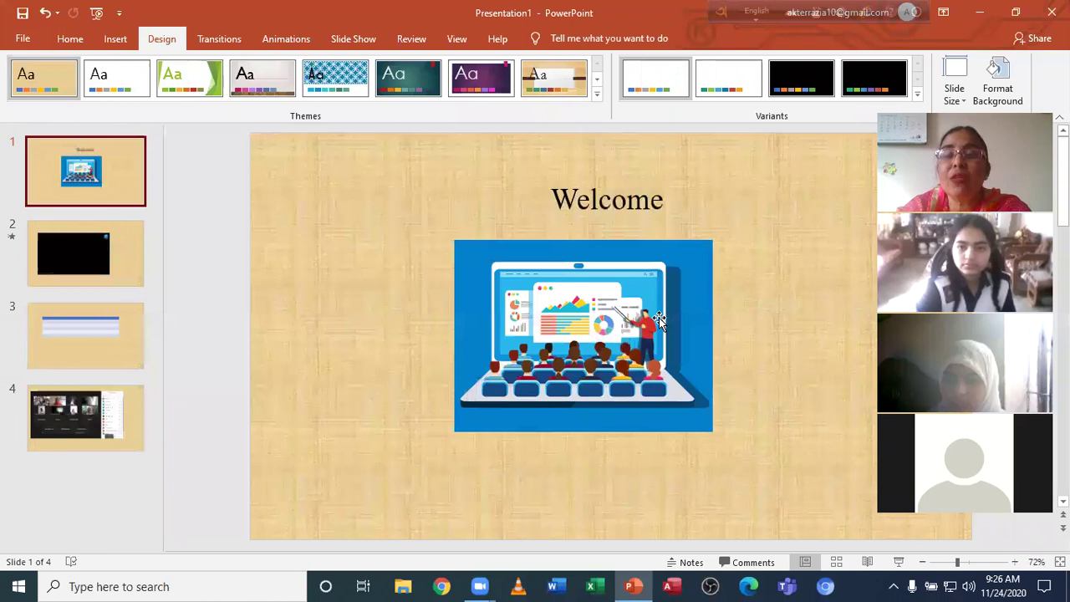
click(711, 243)
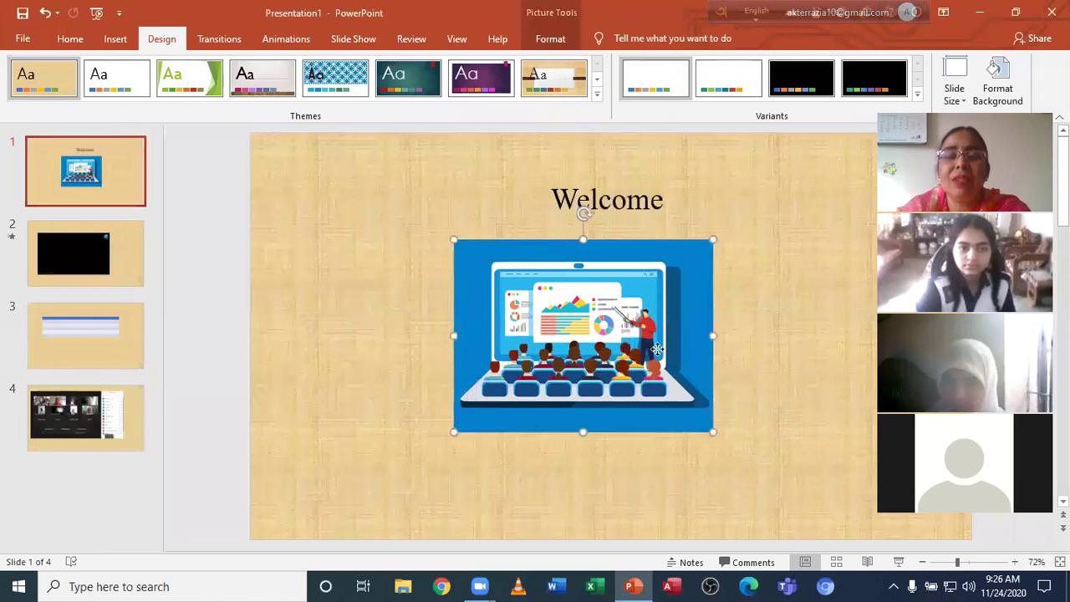
drag(712, 432, 751, 454)
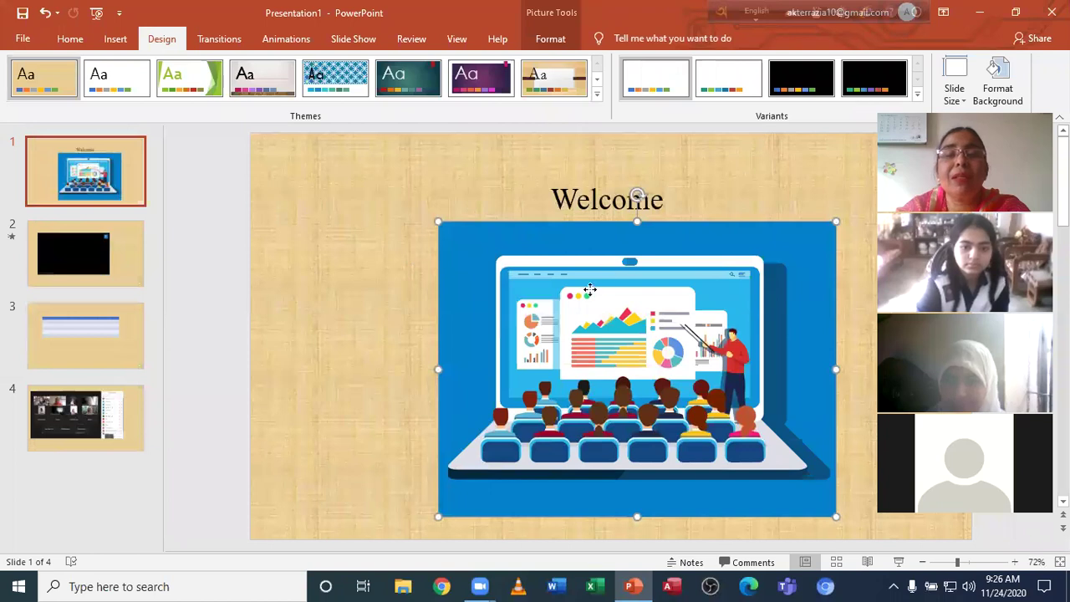
drag(315, 174, 339, 222)
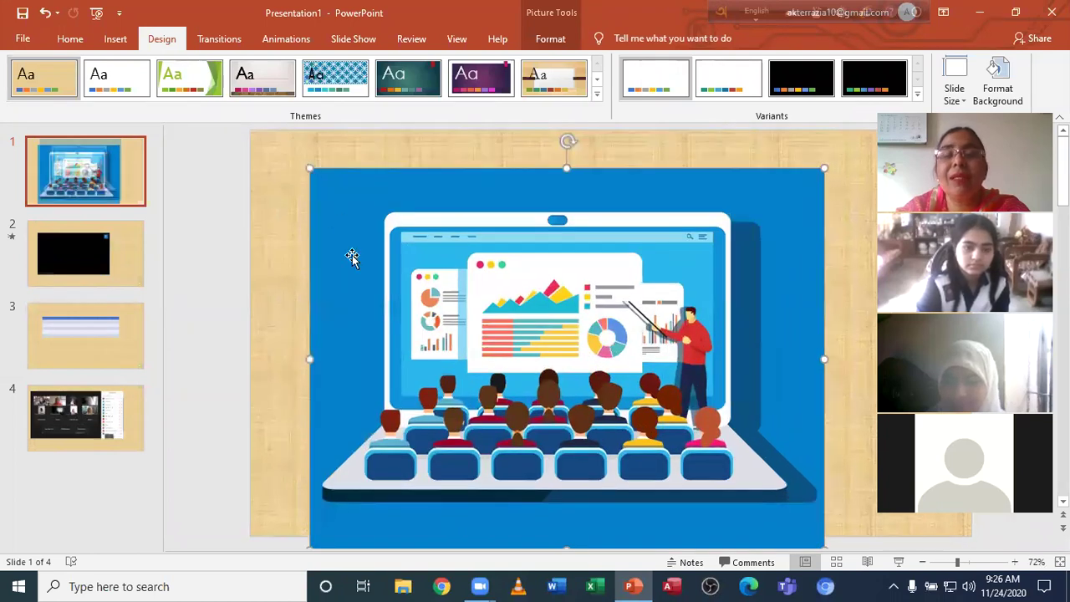
key(ctrl+z)
Step: Restore the Welcome title above the picture and reselect the picture
click(654, 183)
click(650, 164)
key(ctrl+z)
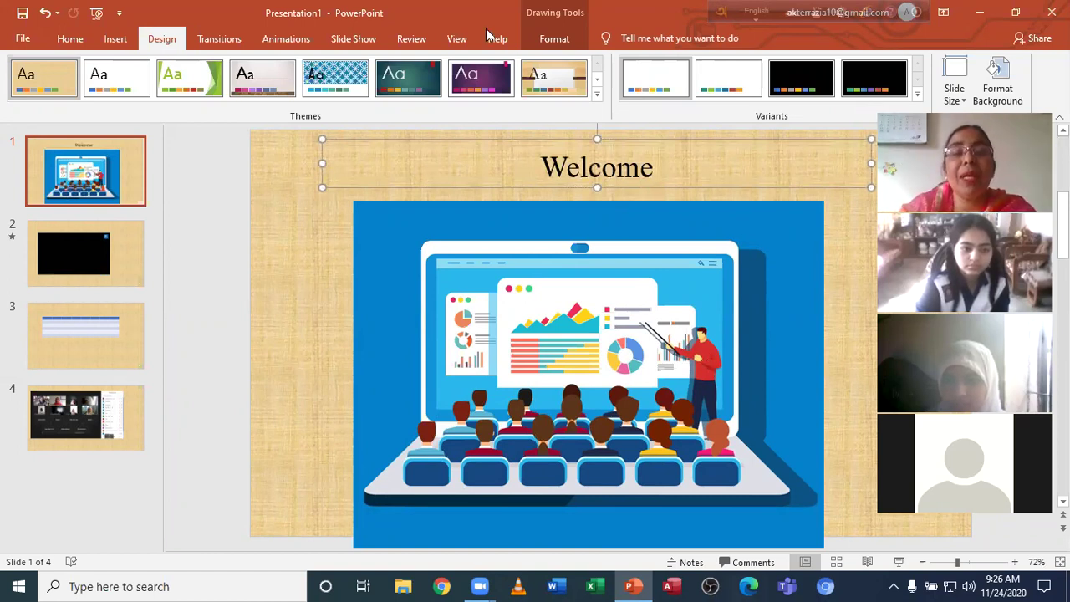
click(424, 256)
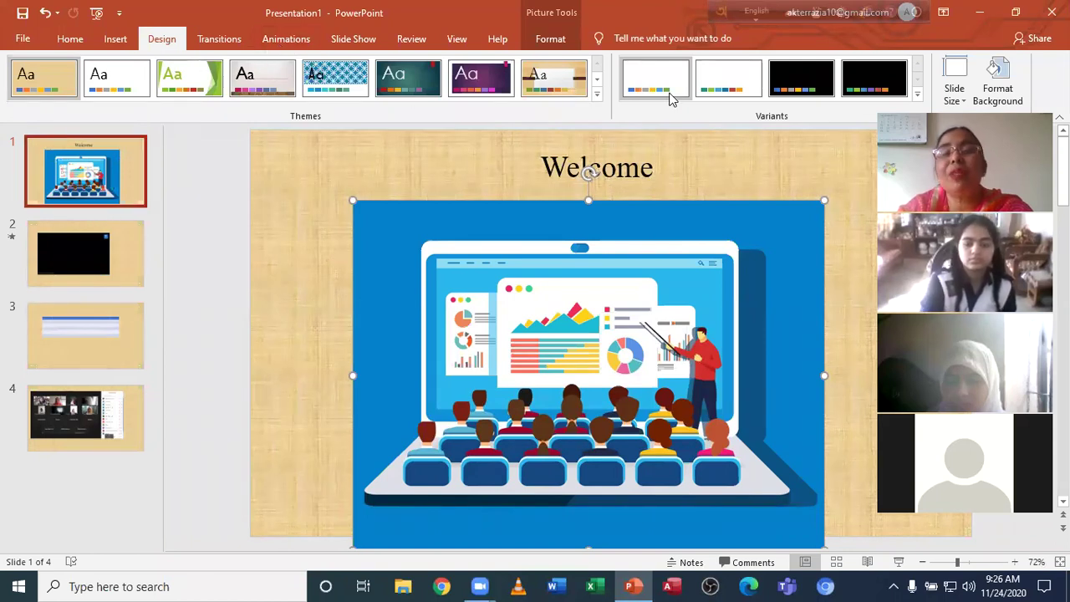
click(596, 95)
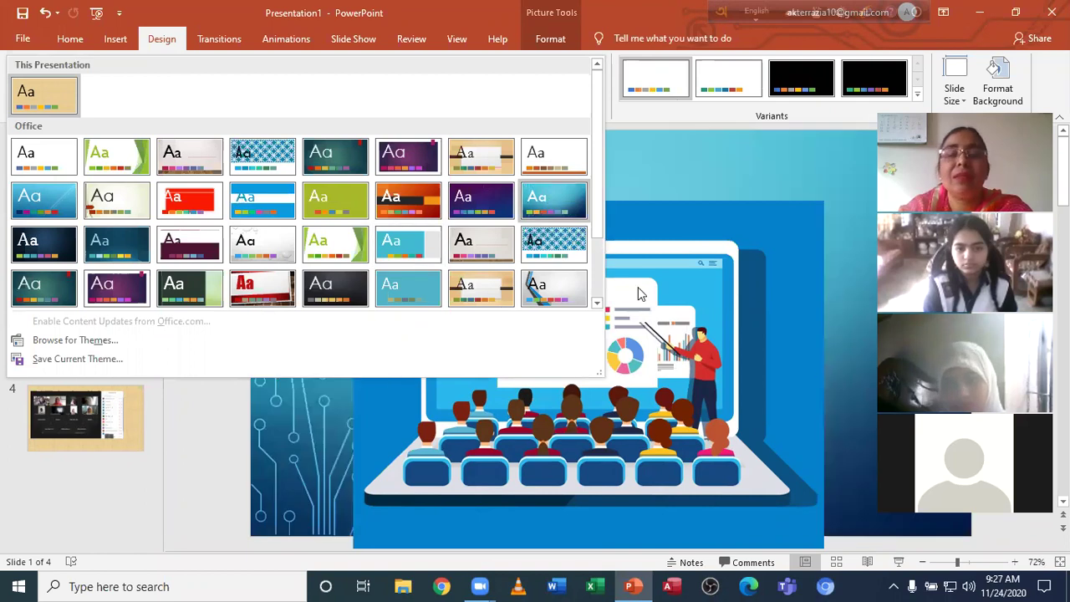
click(596, 305)
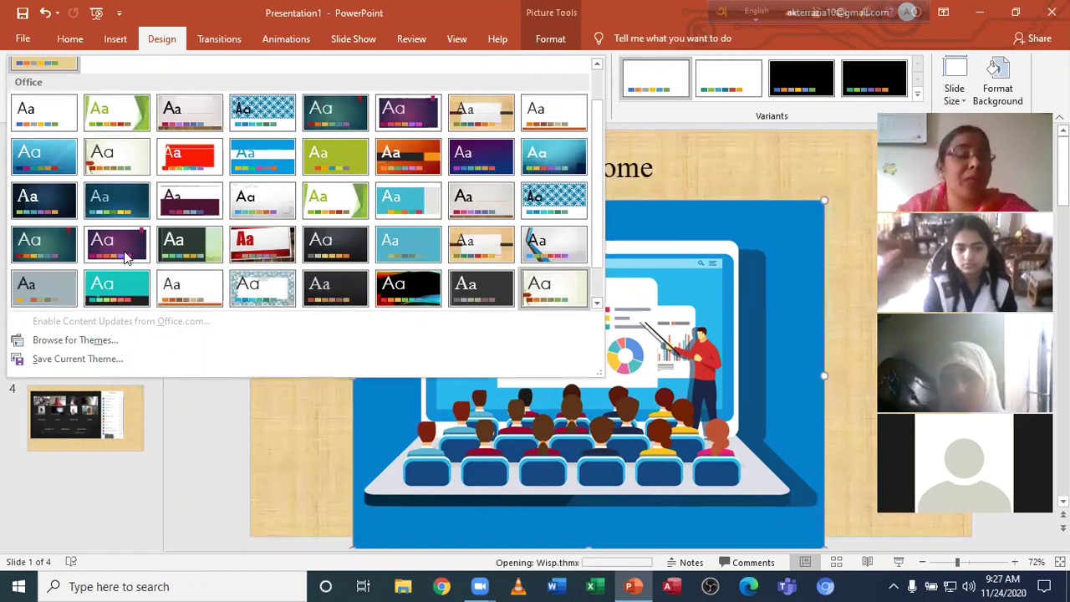
click(467, 119)
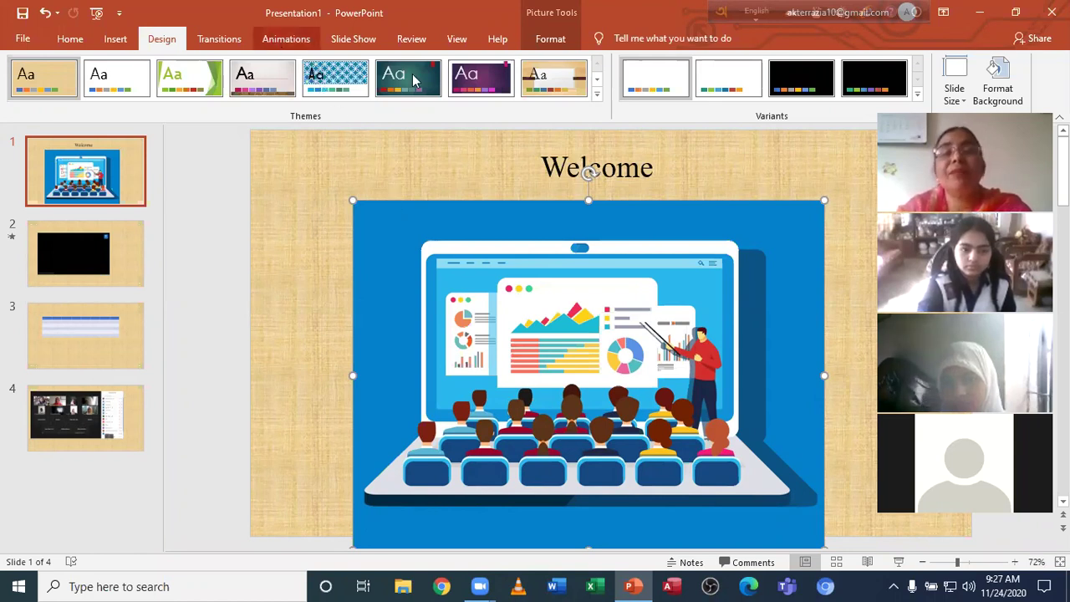
click(286, 38)
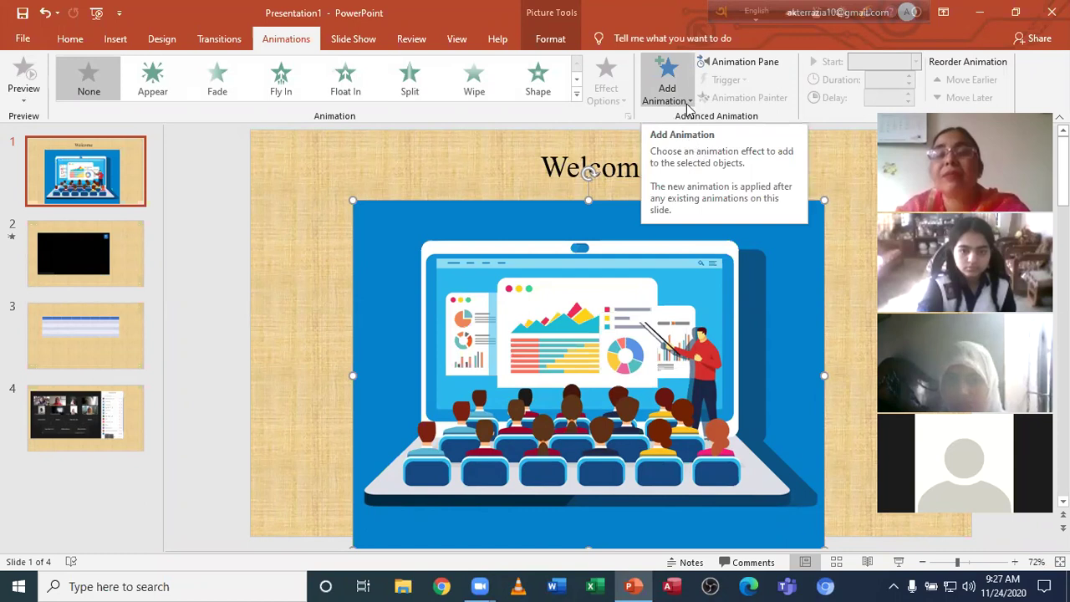
Step: Try Bounce, Grow & Turn and Wheel entrance effects on the laptop picture
click(694, 102)
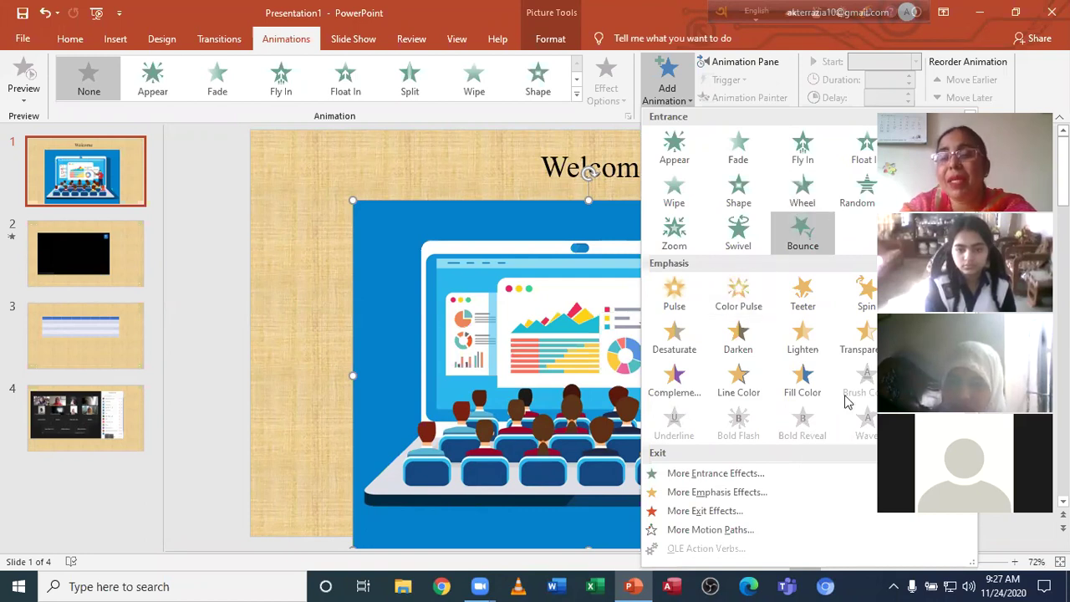
click(802, 234)
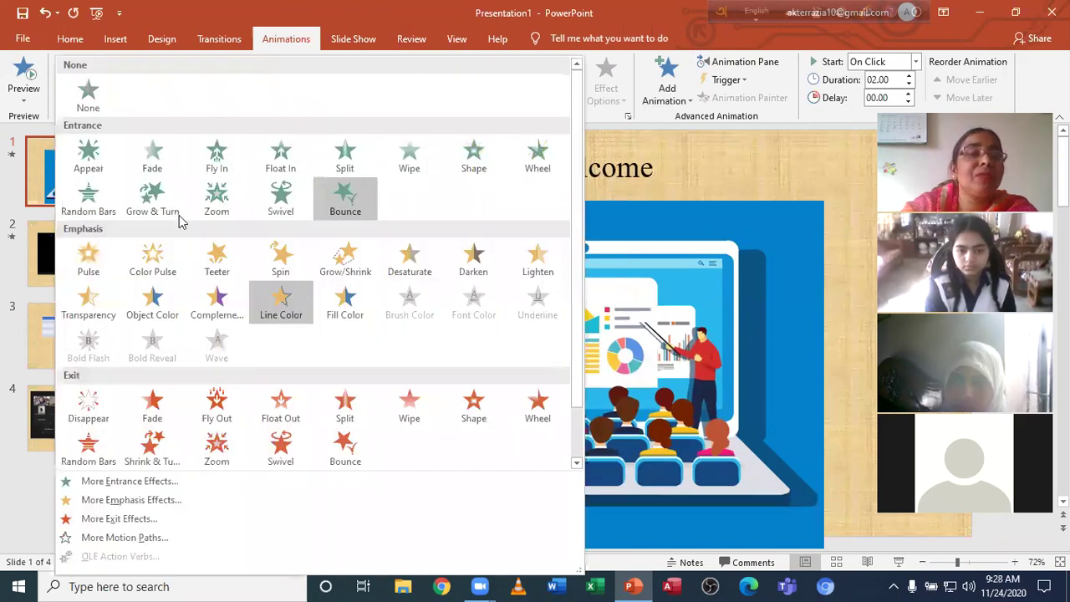
click(182, 211)
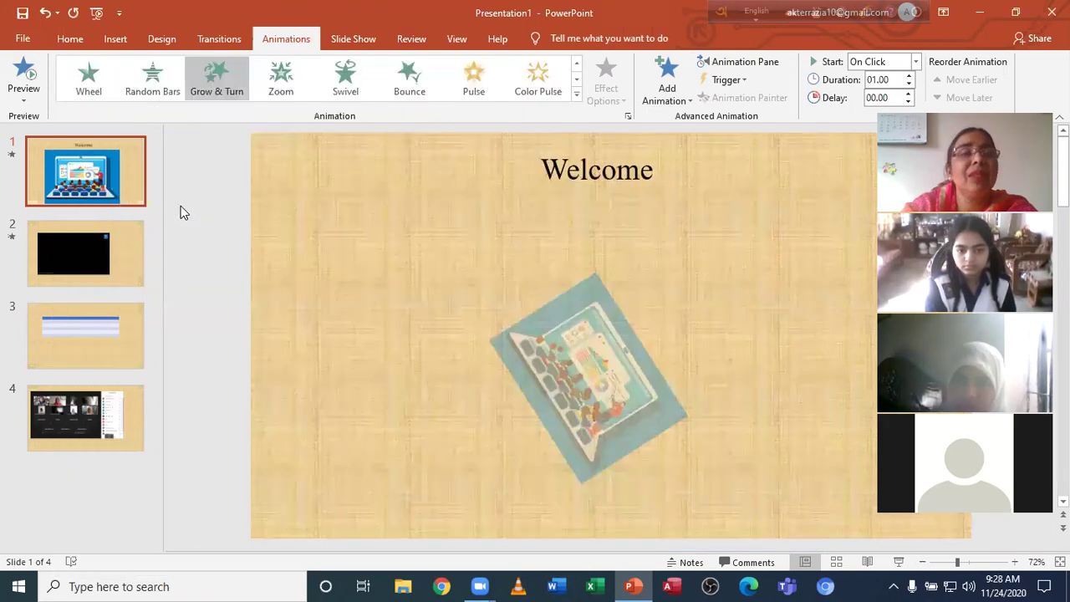
click(575, 95)
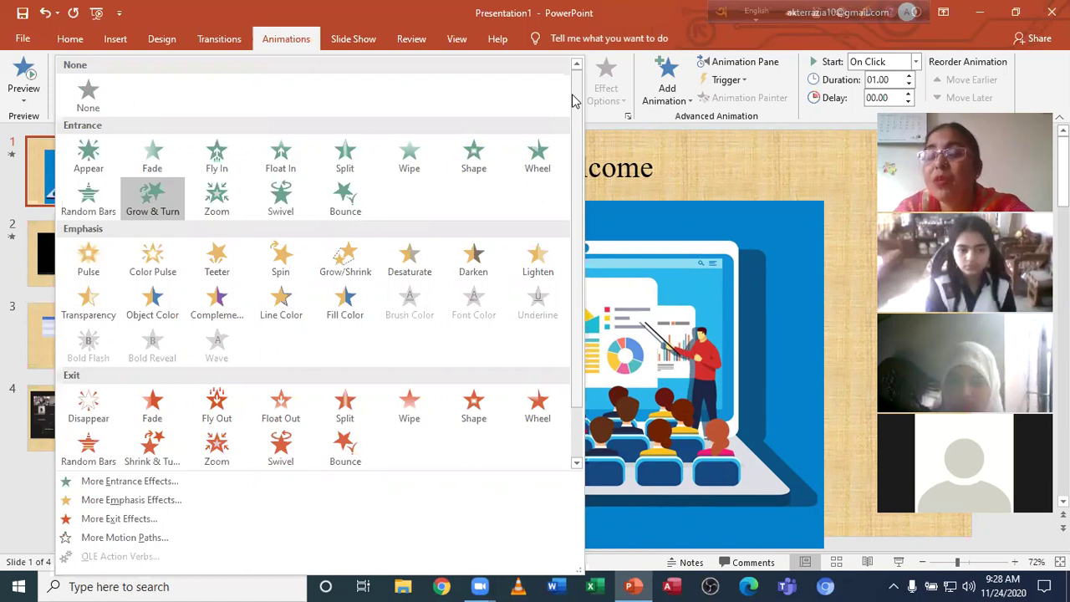
click(541, 172)
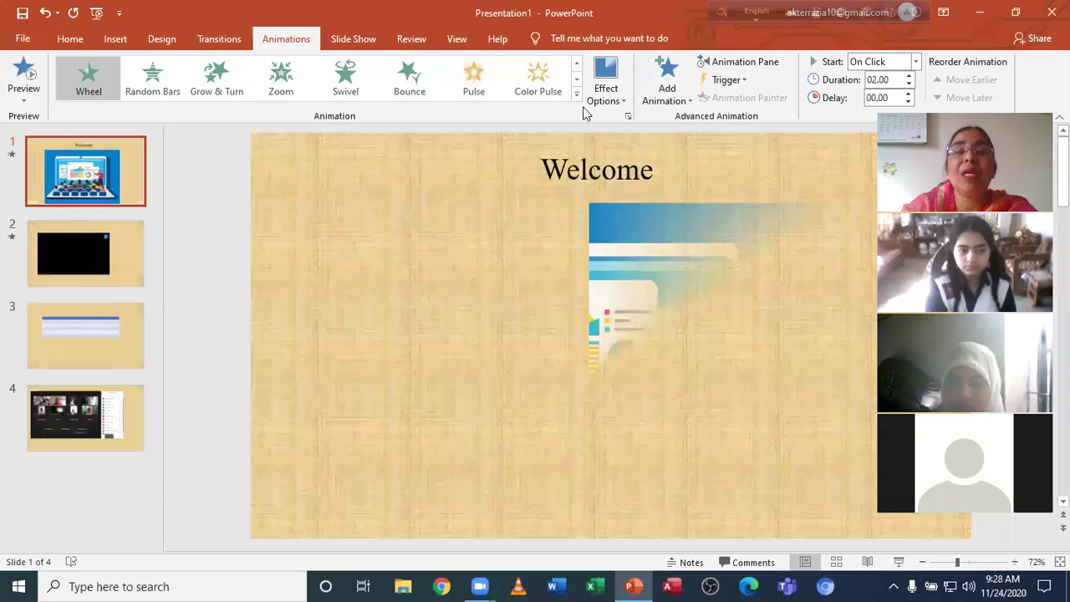
Step: Settle on a Fly In entrance for the laptop picture, lasting 00.50
click(575, 100)
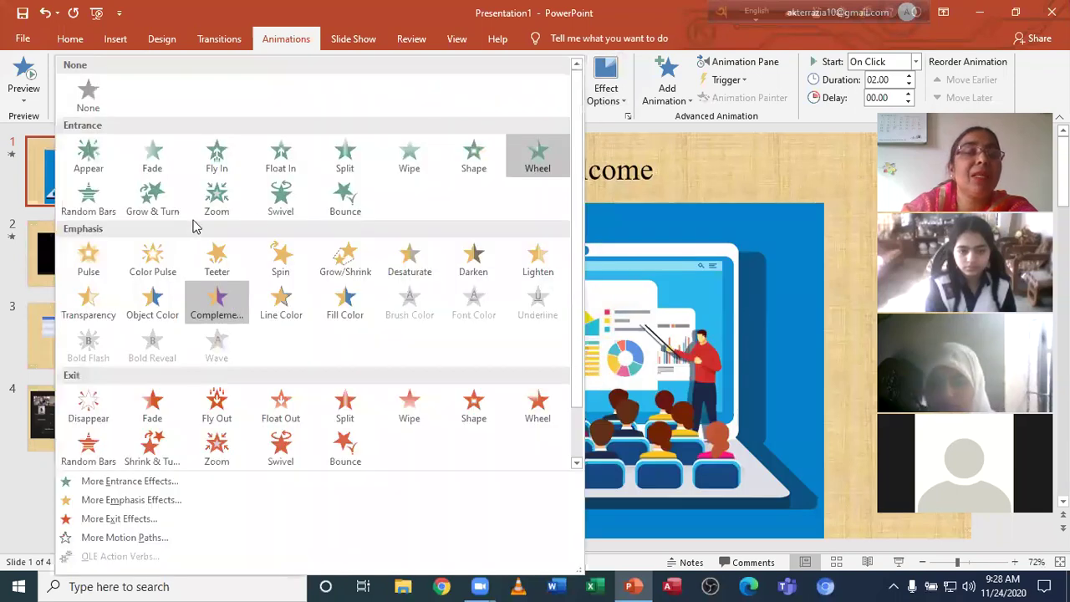
click(214, 173)
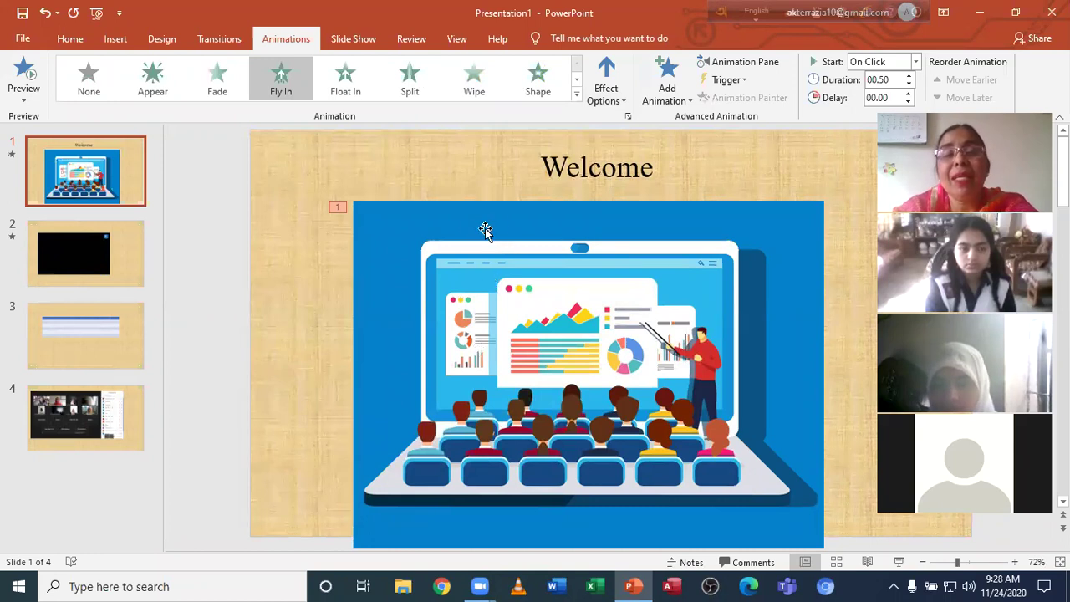
click(506, 218)
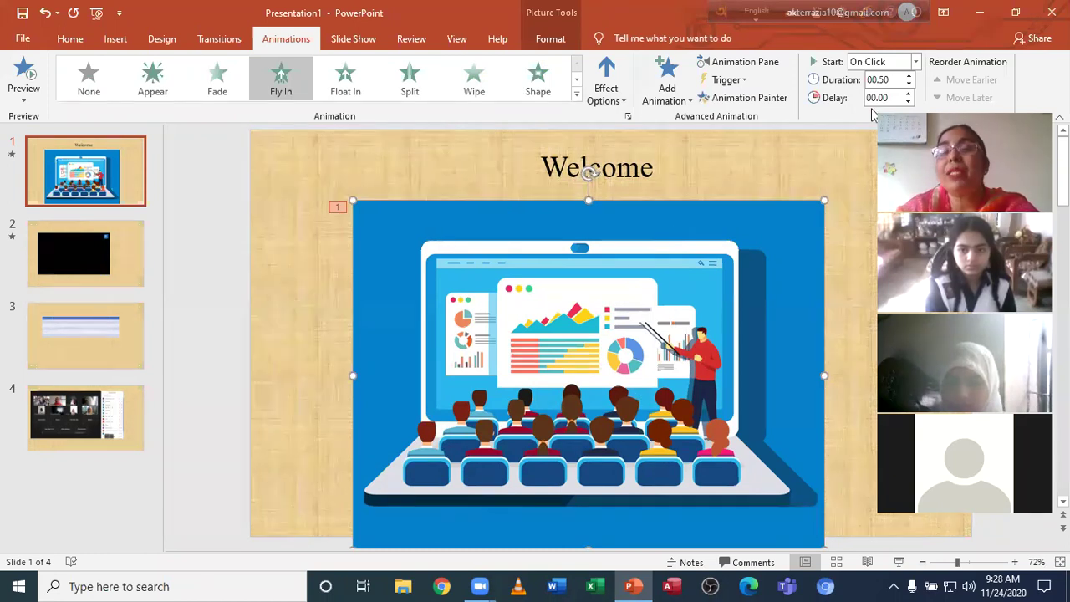
Step: Set slide 1's transition sound to Drum Roll
click(222, 41)
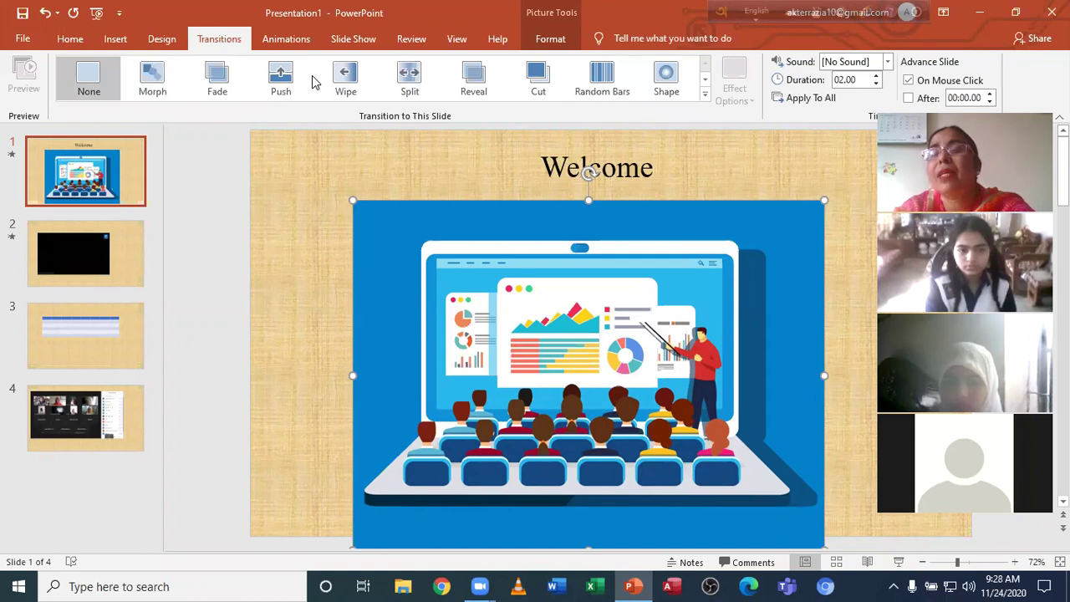
click(887, 61)
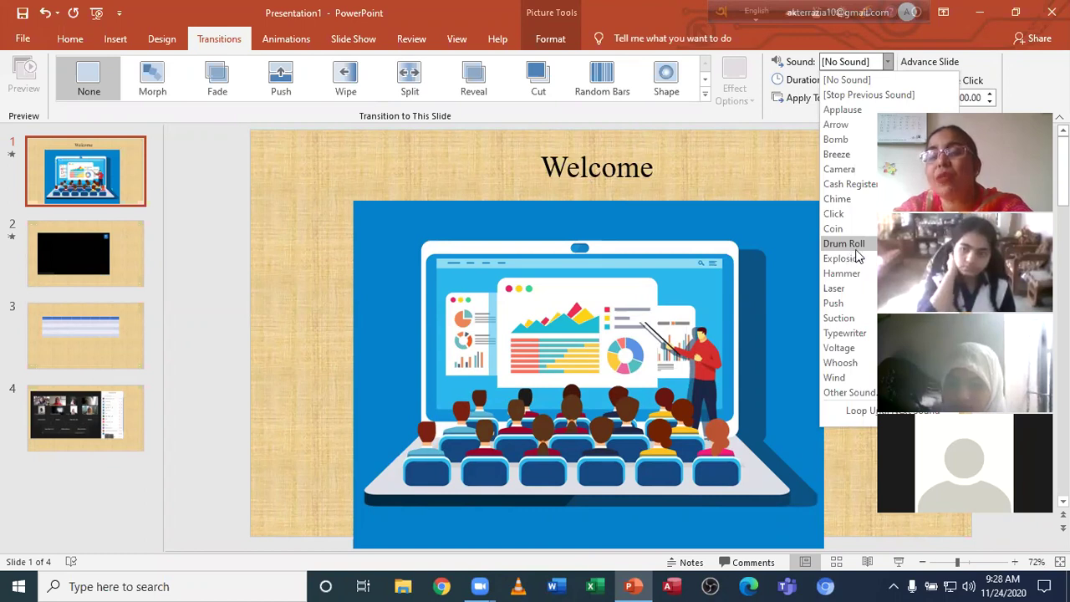
click(844, 243)
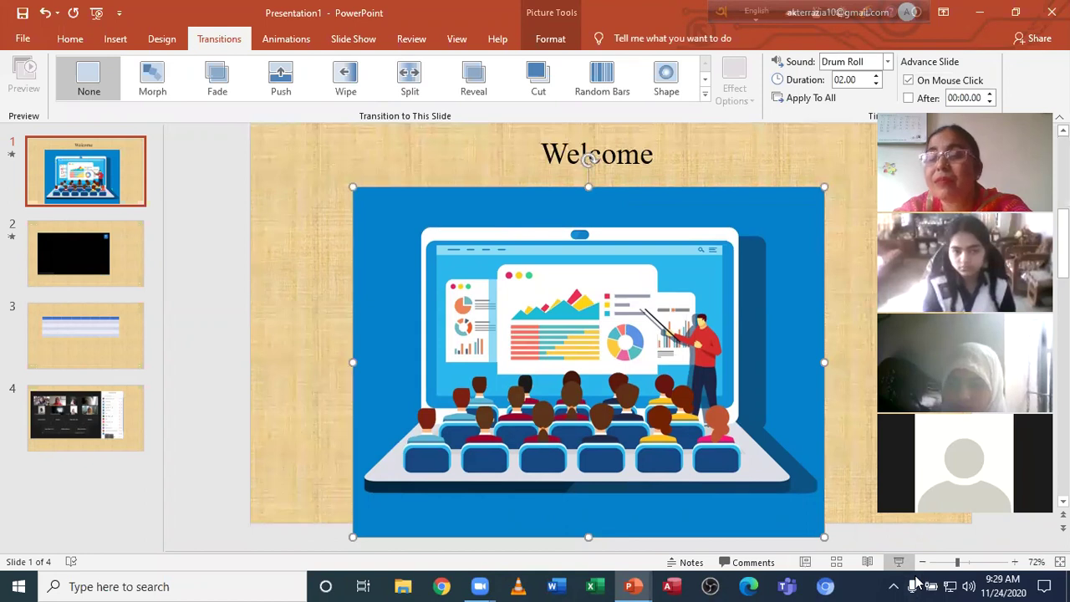
click(898, 562)
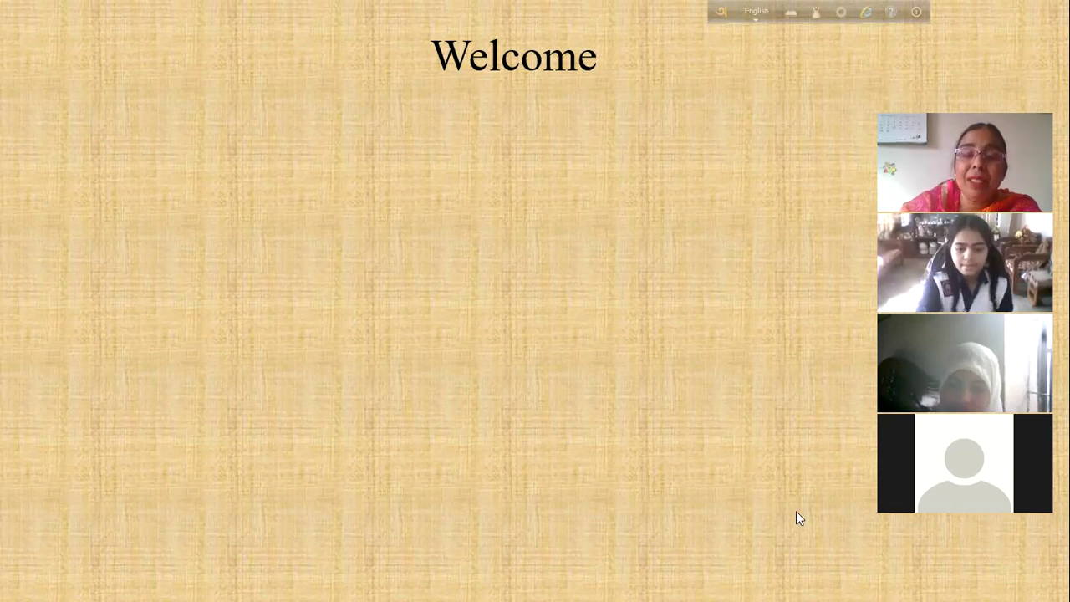
click(483, 204)
right_click(489, 202)
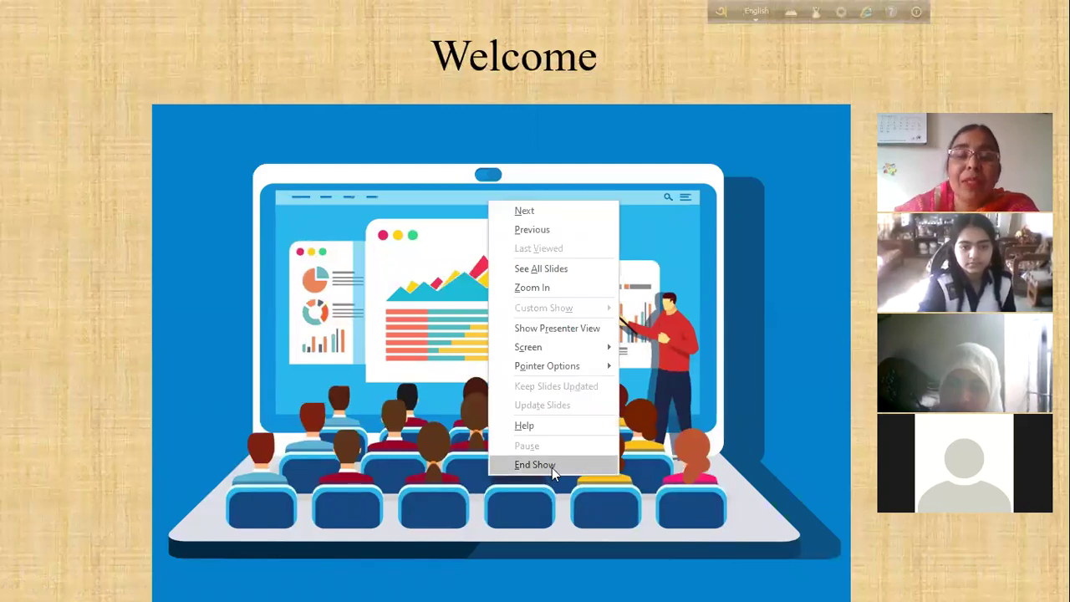
click(535, 465)
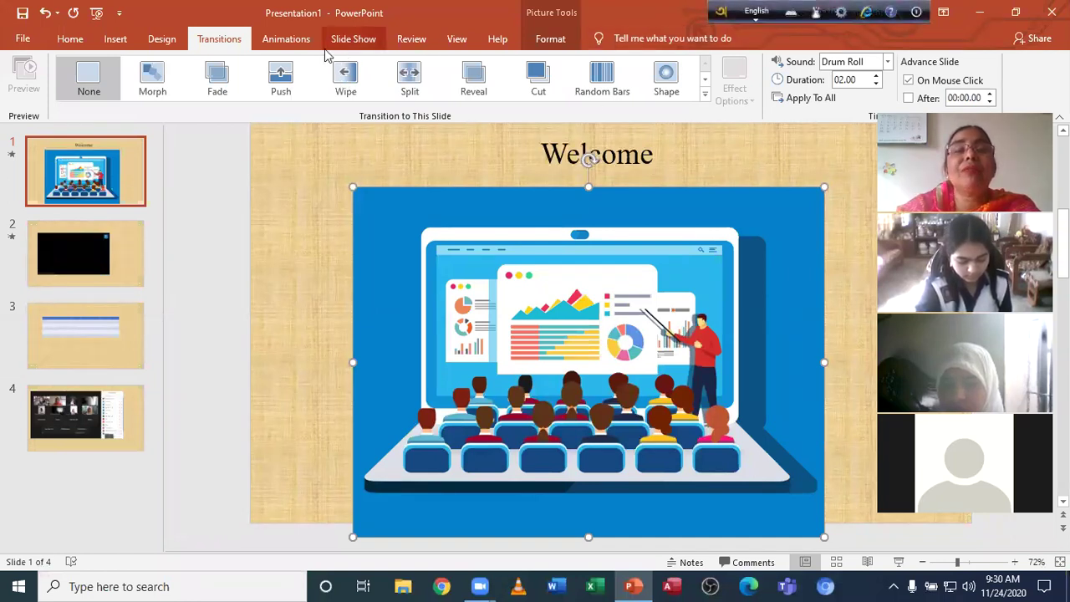
Step: Show the View tab options with the four-slide deck in Normal view
click(456, 44)
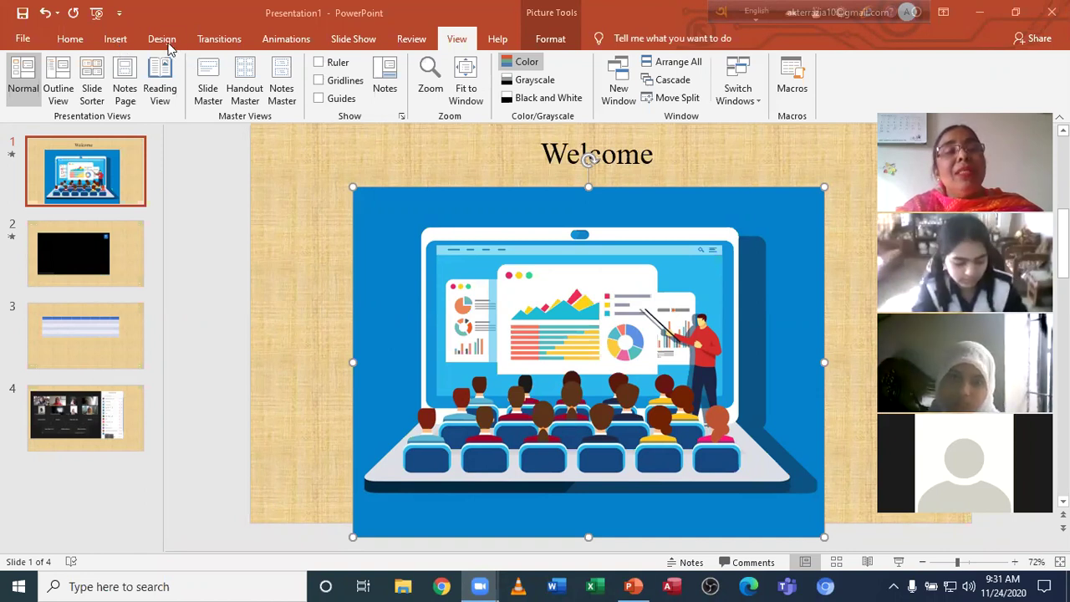
Step: Recheck the Drum Roll transition sound and the picture's Fly In animation settings
click(220, 47)
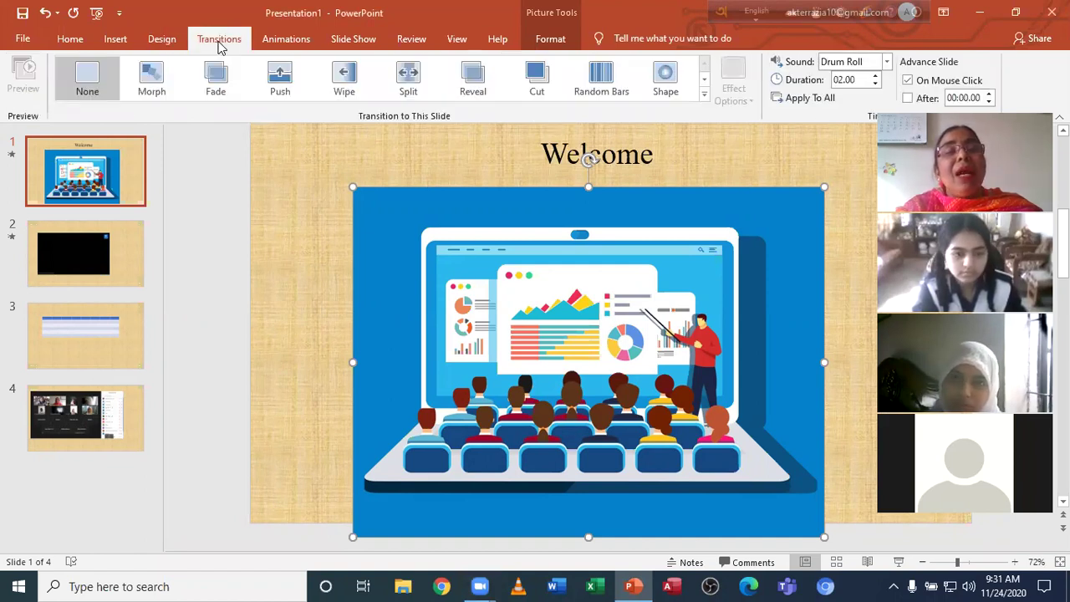
click(281, 48)
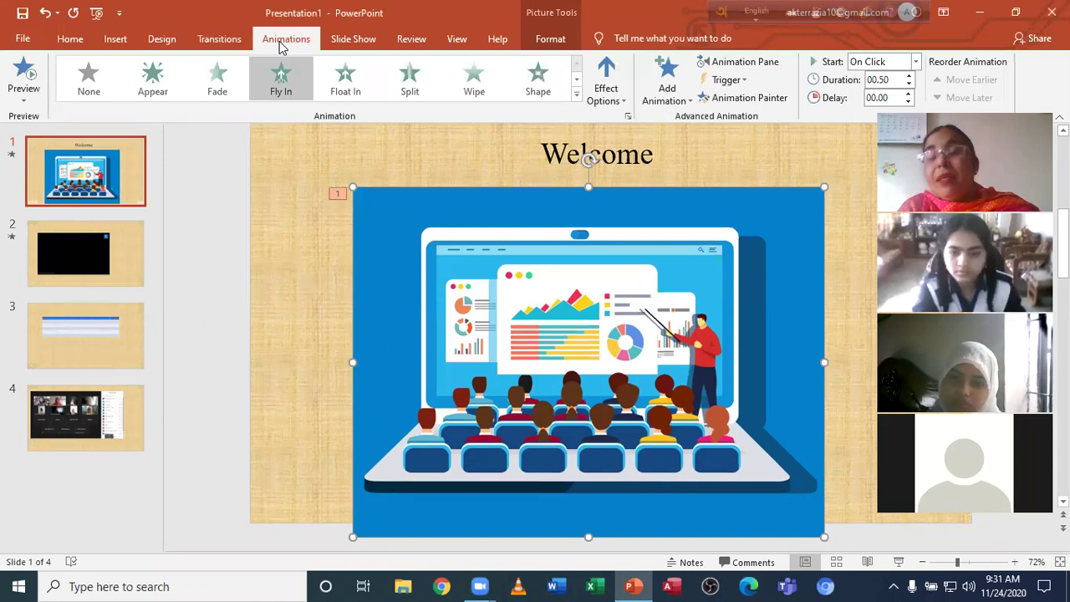